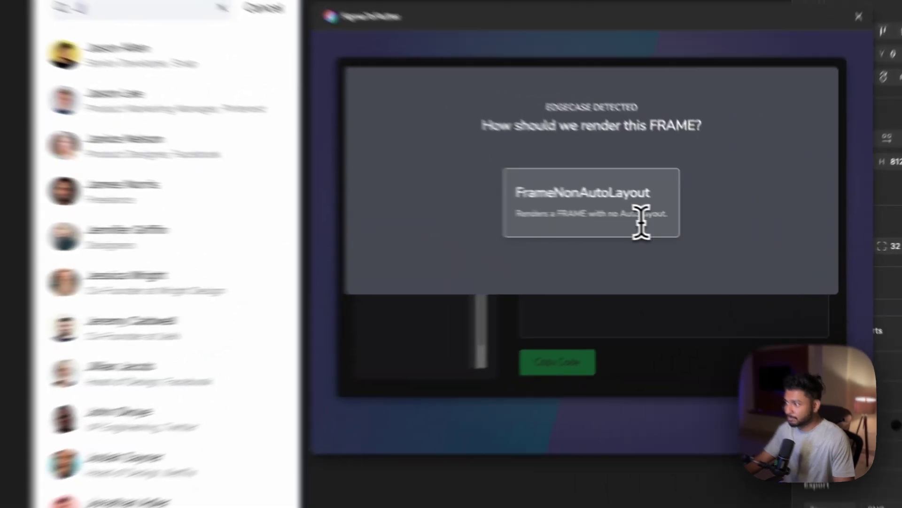
- Render the Search Results frame as FrameNonAutoLayout and examine the generated Flutter widget code
{"action": "left_click", "coordinate": [691, 230]}
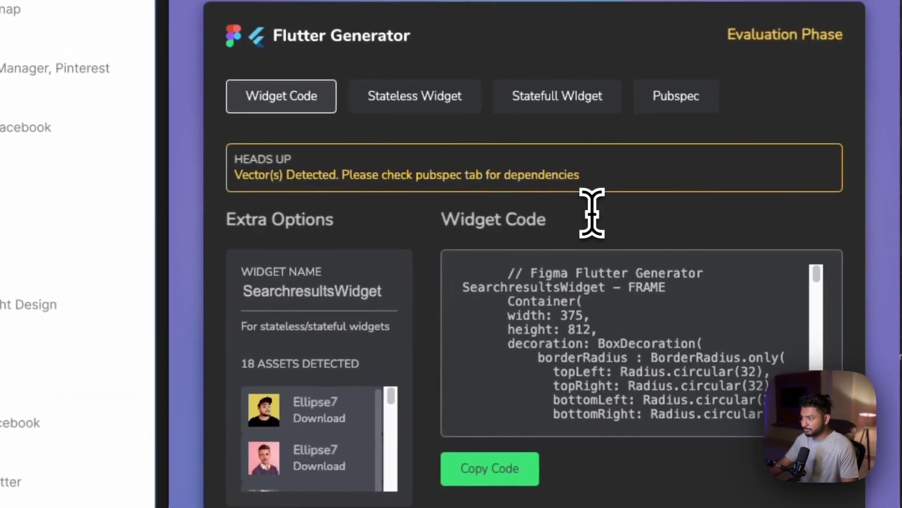
{"action": "scroll", "coordinate": [533, 319], "scroll_direction": "down", "scroll_amount": 5}
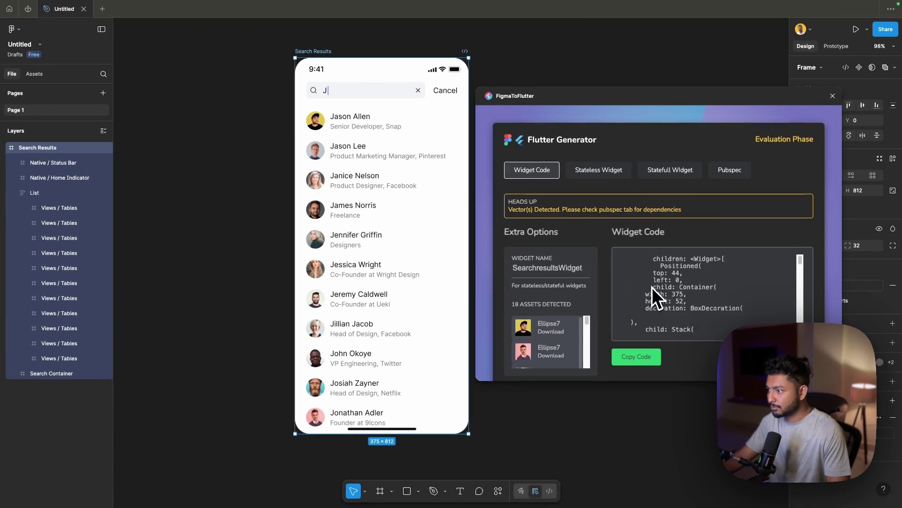
{"action": "scroll", "coordinate": [652, 287], "scroll_direction": "up", "scroll_amount": 5}
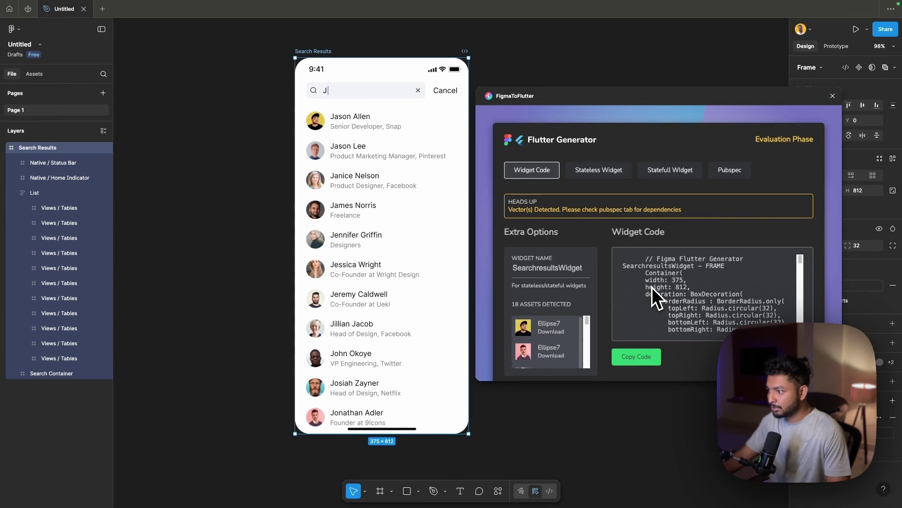
{"action": "scroll", "coordinate": [625, 301], "scroll_direction": "down", "scroll_amount": 5}
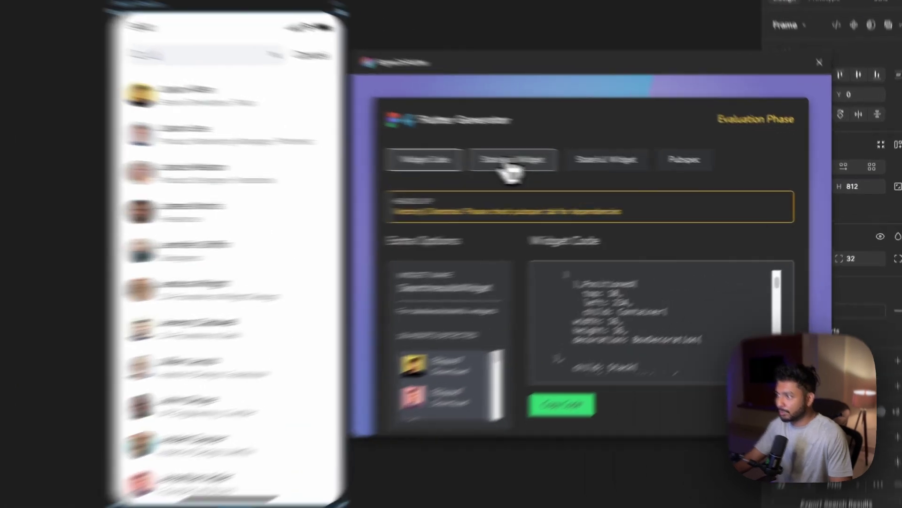
- Examine the Stateless Widget and Statefull Widget versions of the generated Flutter code
{"action": "left_click", "coordinate": [511, 162]}
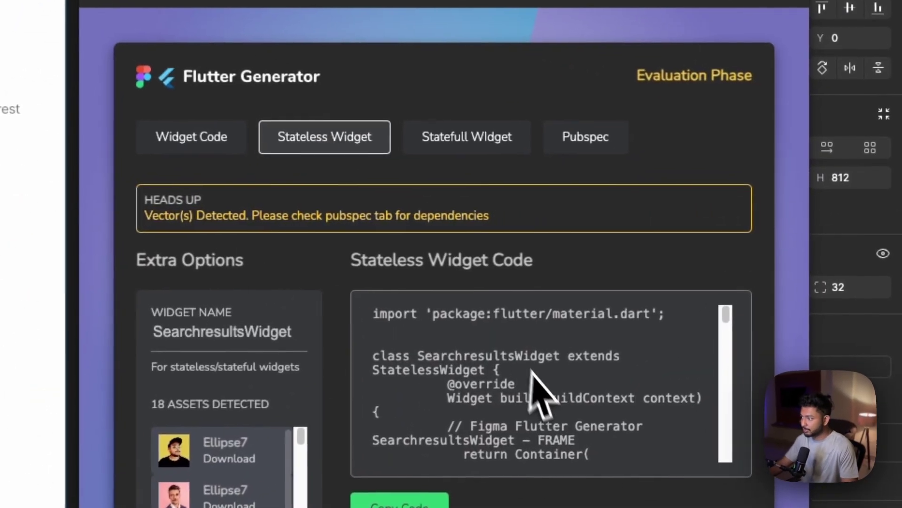
{"action": "scroll", "coordinate": [536, 386], "scroll_direction": "down", "scroll_amount": 5}
{"action": "scroll", "coordinate": [543, 400], "scroll_direction": "down", "scroll_amount": 3}
{"action": "scroll", "coordinate": [543, 400], "scroll_direction": "up", "scroll_amount": 5}
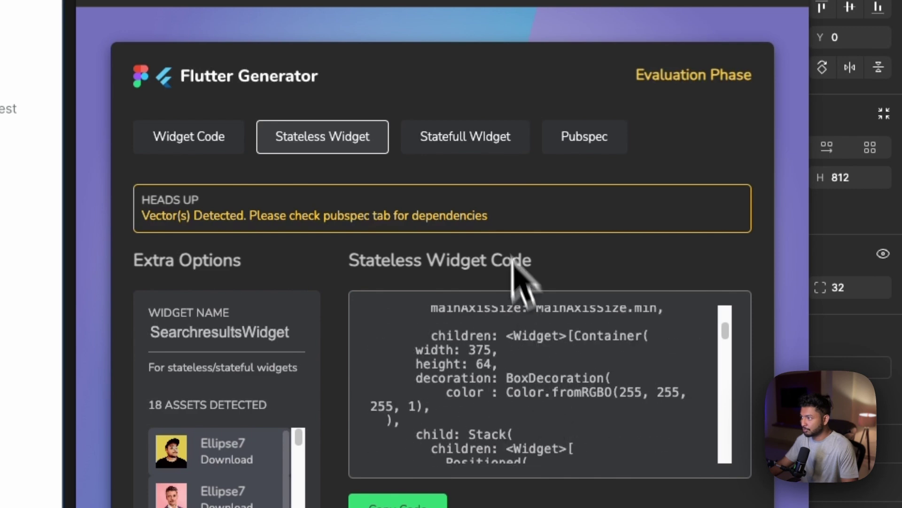
{"action": "left_click", "coordinate": [458, 139]}
{"action": "scroll", "coordinate": [489, 421], "scroll_direction": "down", "scroll_amount": 5}
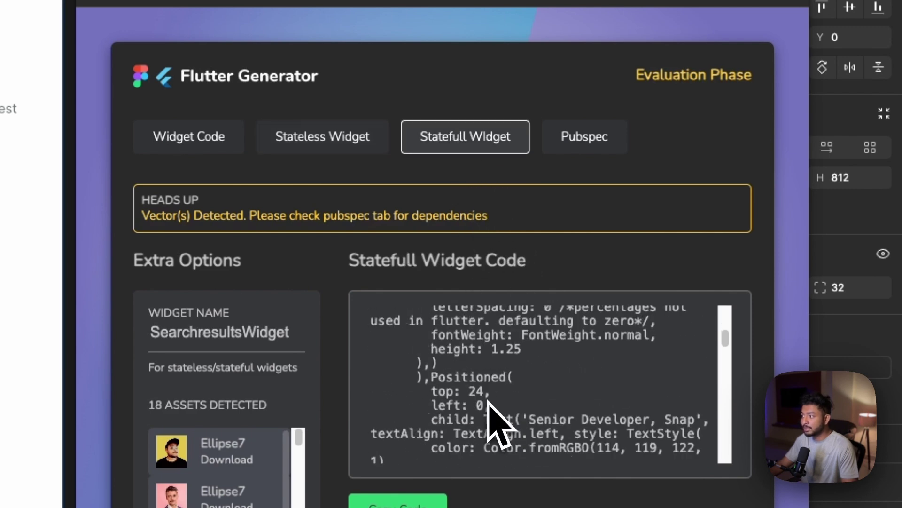
- View the generated Pubspec fonts and dependencies, then close the FigmaToFlutter plugin
{"action": "left_click", "coordinate": [574, 147]}
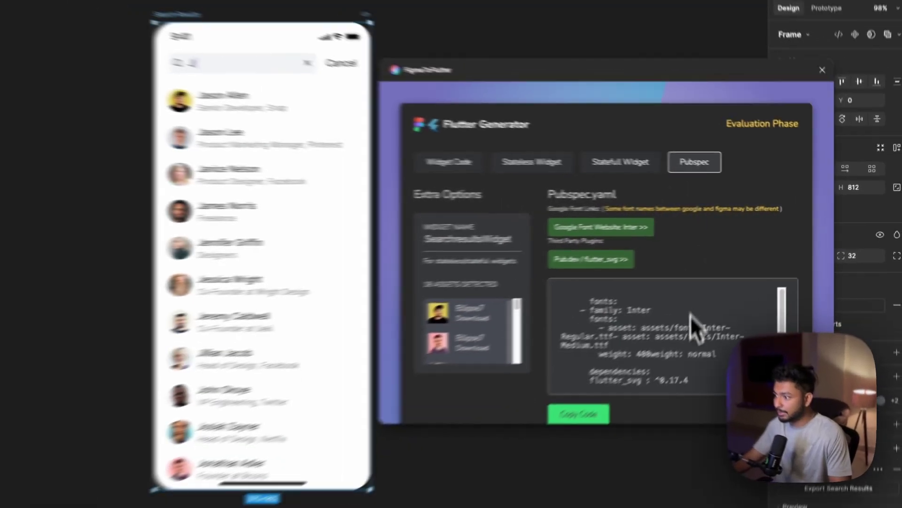
{"action": "scroll", "coordinate": [724, 317], "scroll_direction": "up", "scroll_amount": 1}
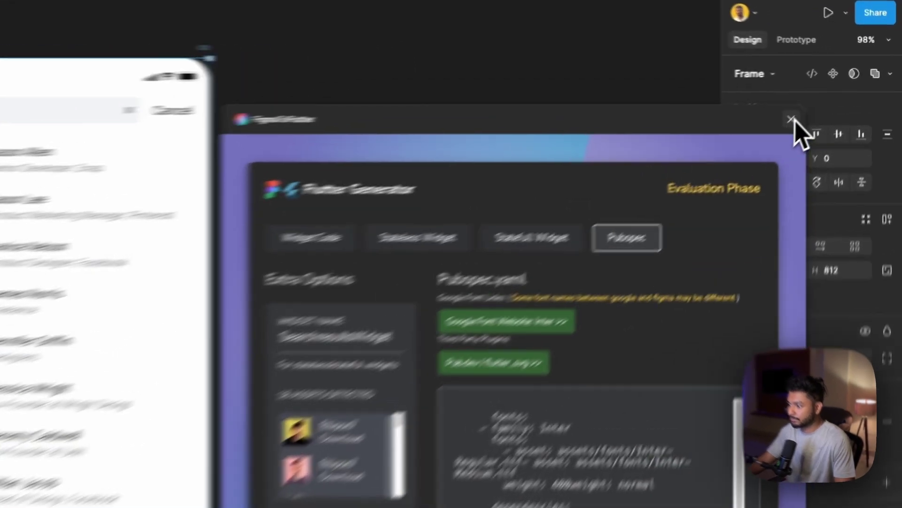
{"action": "left_click", "coordinate": [833, 96]}
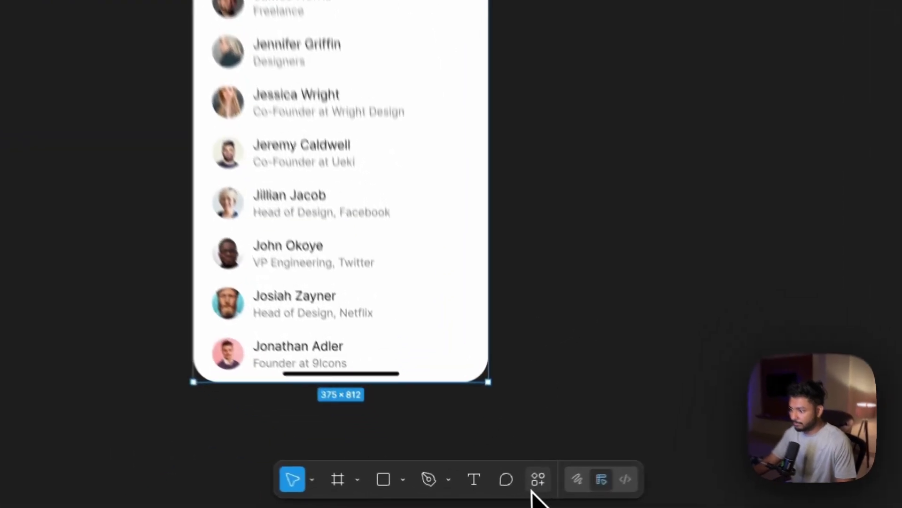
- Find the plugin "Figma to Code (HTML, Tailwind, Flutter, SwiftUI)" by searching "figma to code", run it and place its window beside the frame
{"action": "left_click", "coordinate": [498, 490]}
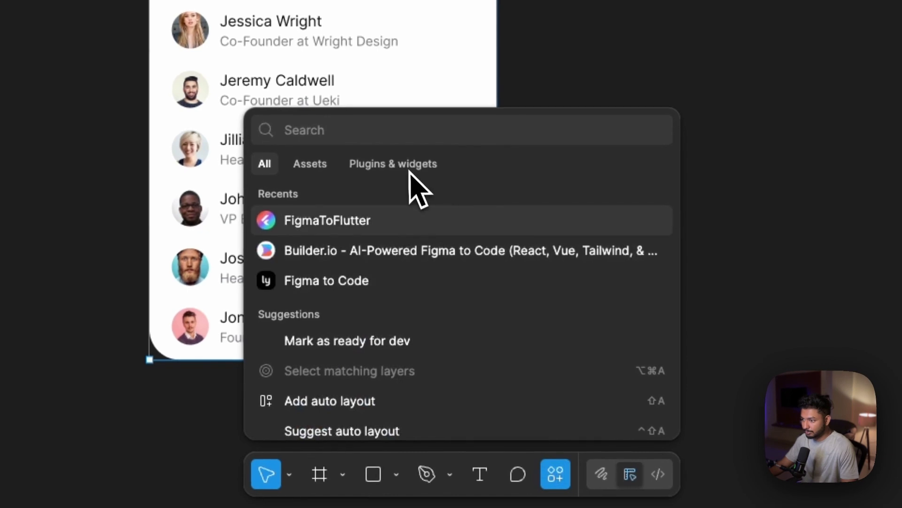
{"action": "left_click", "coordinate": [409, 172]}
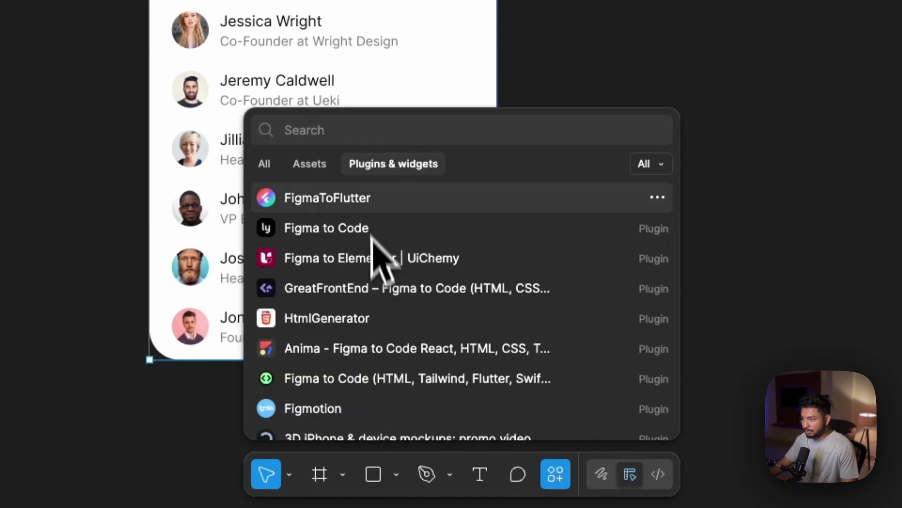
{"action": "type", "text": "figma to code"}
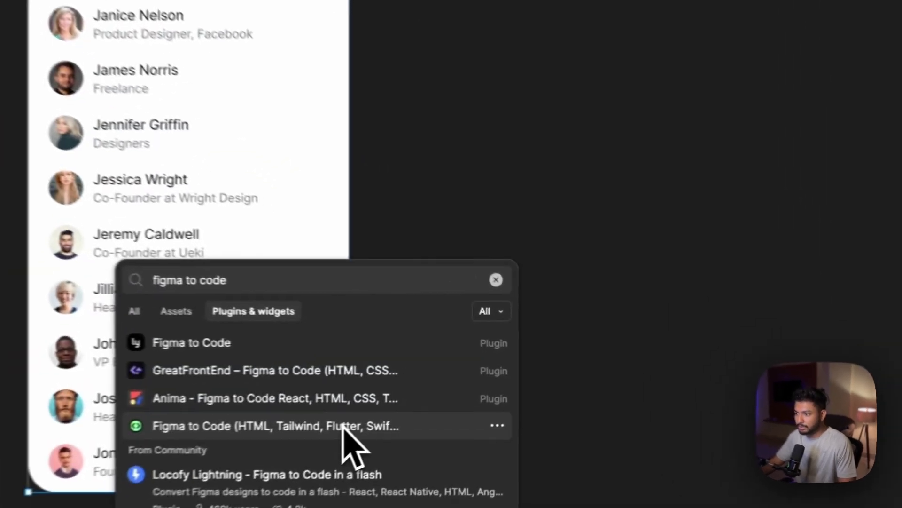
{"action": "left_click", "coordinate": [473, 399]}
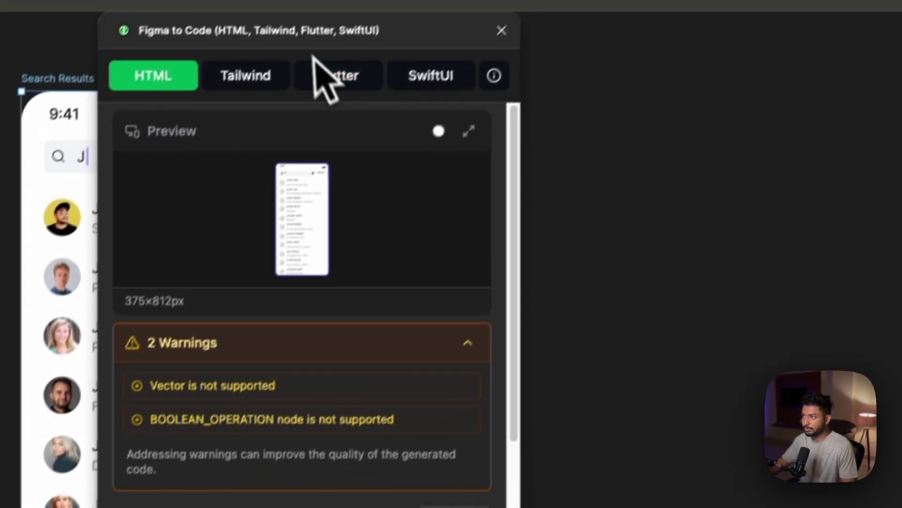
{"action": "left_click_drag", "start_coordinate": [322, 80], "coordinate": [641, 131]}
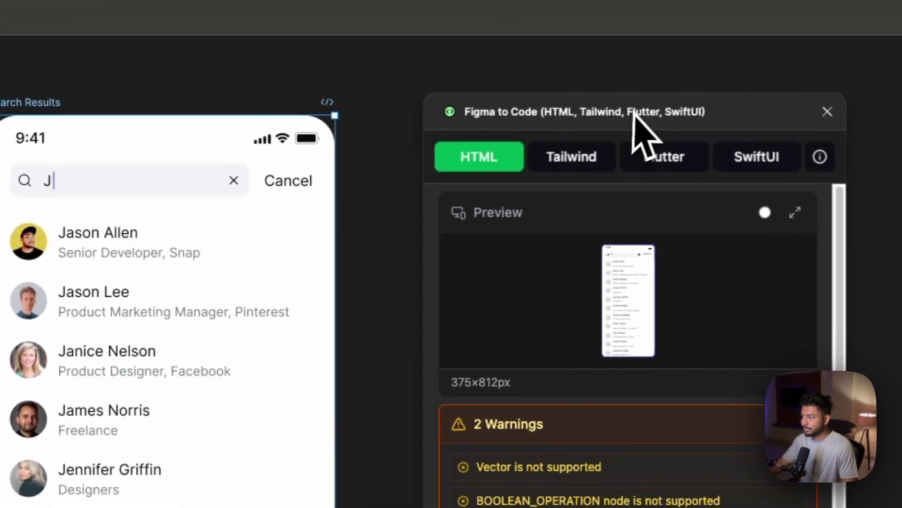
- Switch the generated code from styled-components to plain HTML, expand the full listing and examine it
{"action": "scroll", "coordinate": [470, 310], "scroll_direction": "down", "scroll_amount": 10}
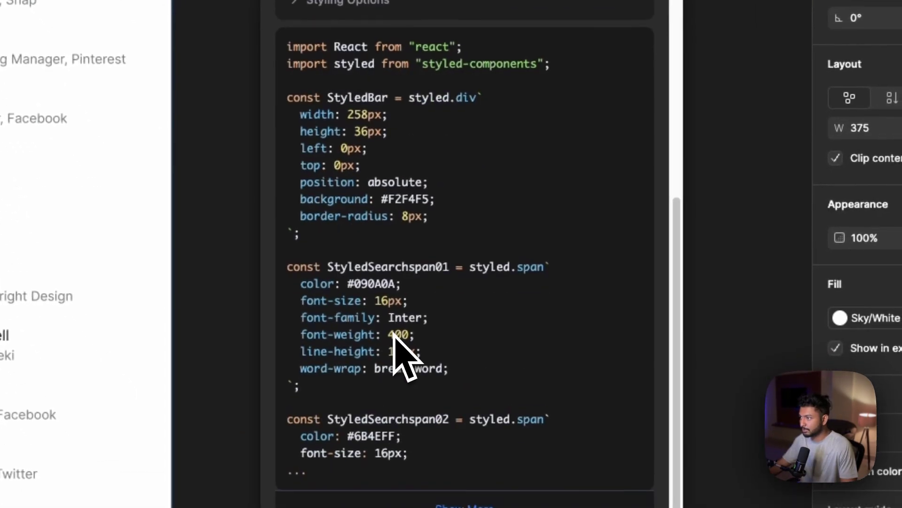
{"action": "scroll", "coordinate": [394, 334], "scroll_direction": "up", "scroll_amount": 5}
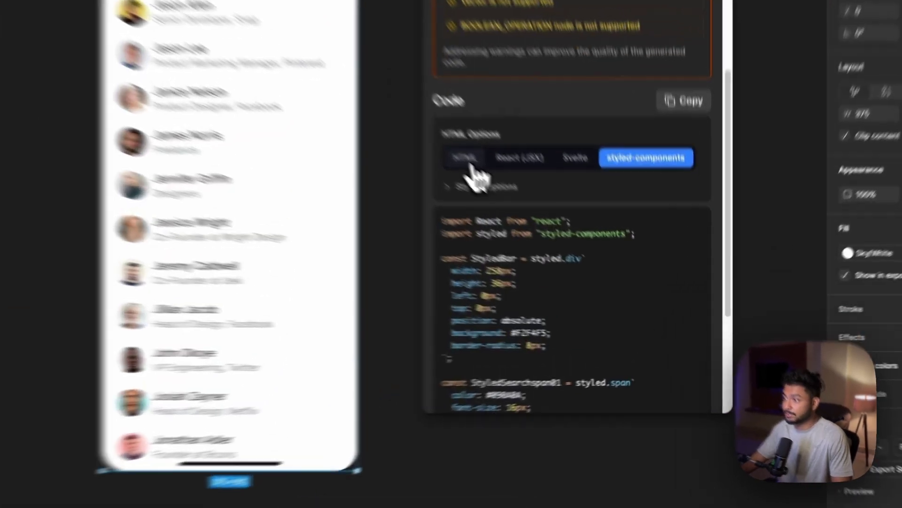
{"action": "left_click", "coordinate": [547, 226]}
{"action": "scroll", "coordinate": [572, 299], "scroll_direction": "down", "scroll_amount": 3}
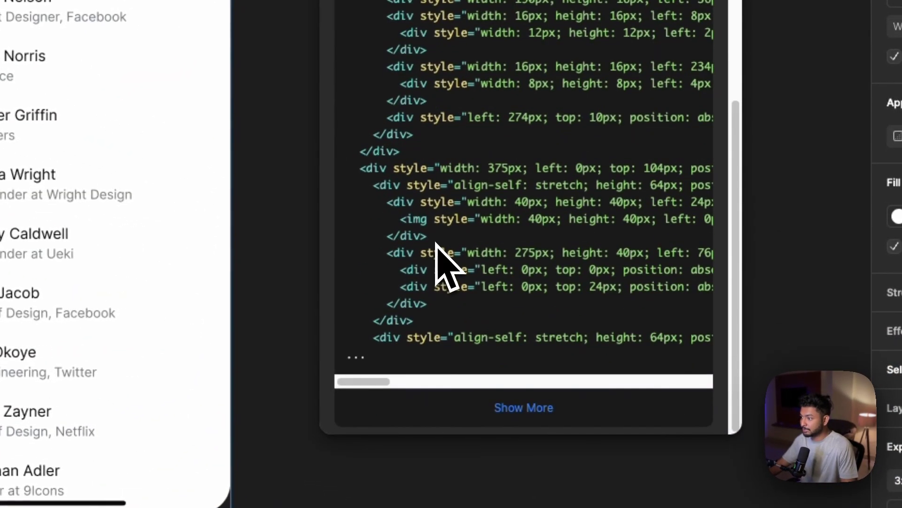
{"action": "left_click", "coordinate": [512, 415]}
{"action": "scroll", "coordinate": [478, 362], "scroll_direction": "down", "scroll_amount": 10}
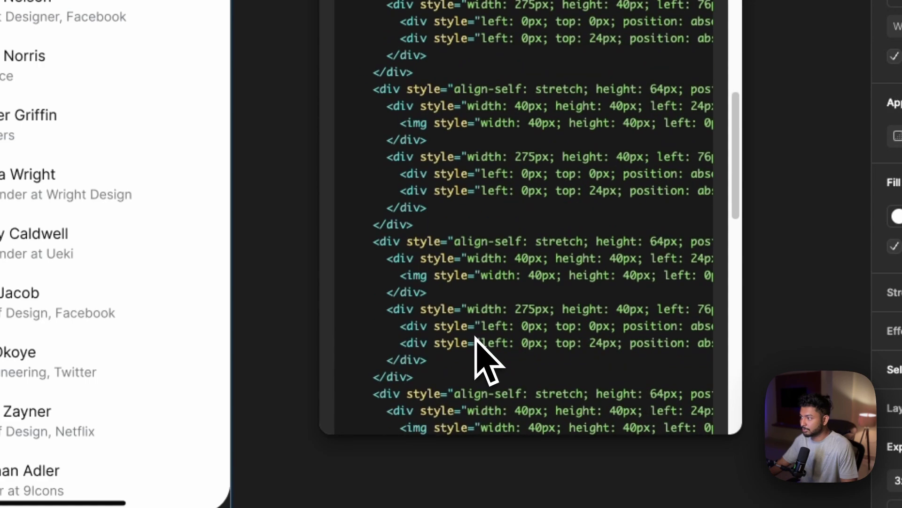
{"action": "scroll", "coordinate": [477, 343], "scroll_direction": "up", "scroll_amount": 15}
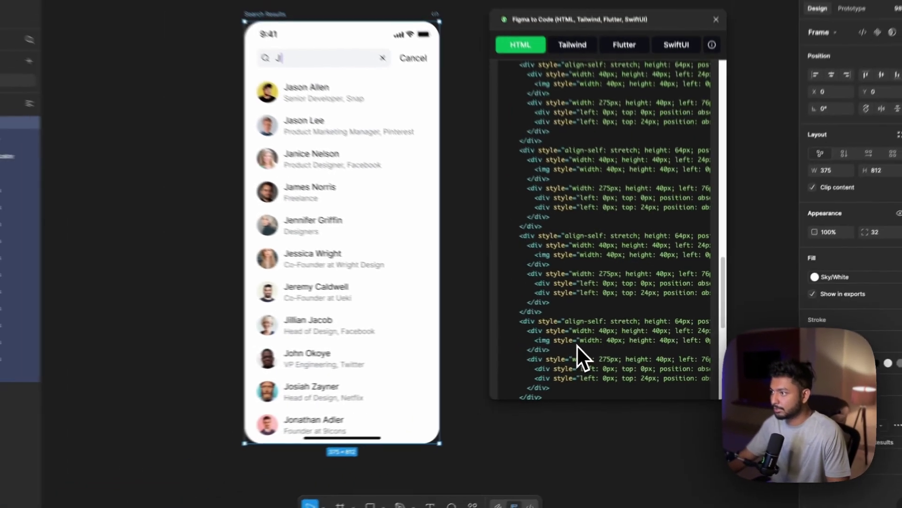
{"action": "scroll", "coordinate": [586, 340], "scroll_direction": "down", "scroll_amount": 1}
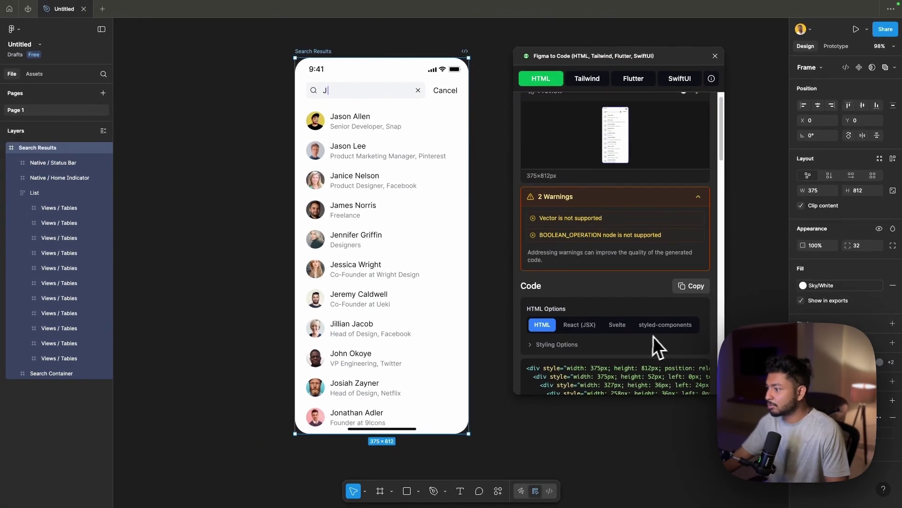
- Set the HTML option back to styled-components and examine the generated style definitions
{"action": "left_click", "coordinate": [653, 337]}
{"action": "scroll", "coordinate": [417, 273], "scroll_direction": "down", "scroll_amount": 15}
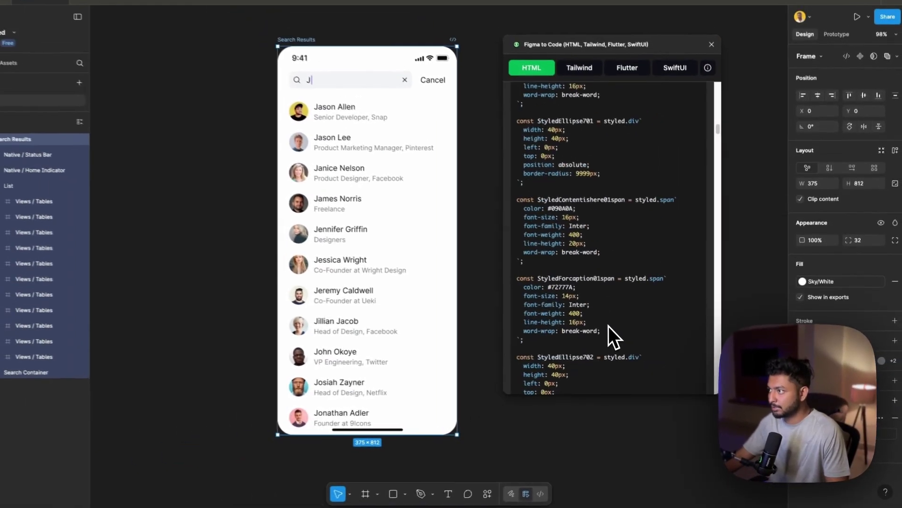
{"action": "scroll", "coordinate": [410, 251], "scroll_direction": "up", "scroll_amount": 15}
{"action": "scroll", "coordinate": [616, 328], "scroll_direction": "up", "scroll_amount": 3}
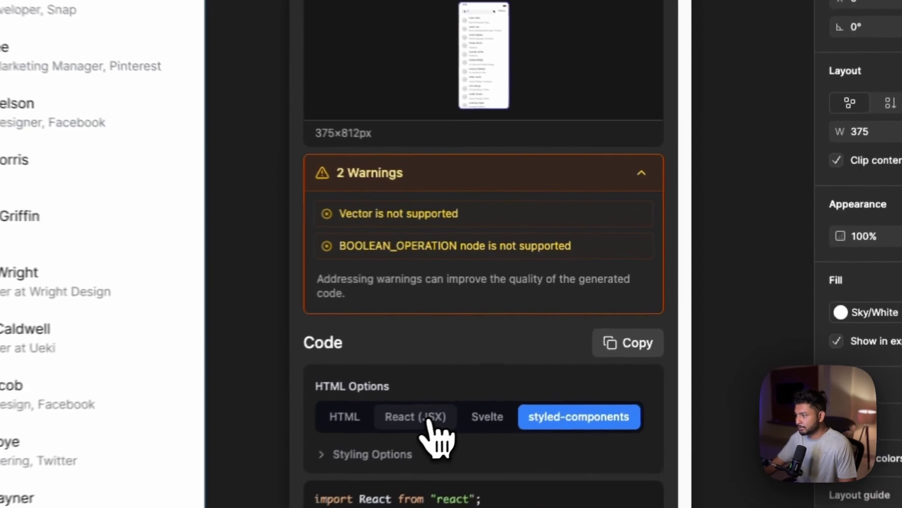
- Switch the HTML option to React (JSX) and look through the generated markup
{"action": "left_click", "coordinate": [579, 339]}
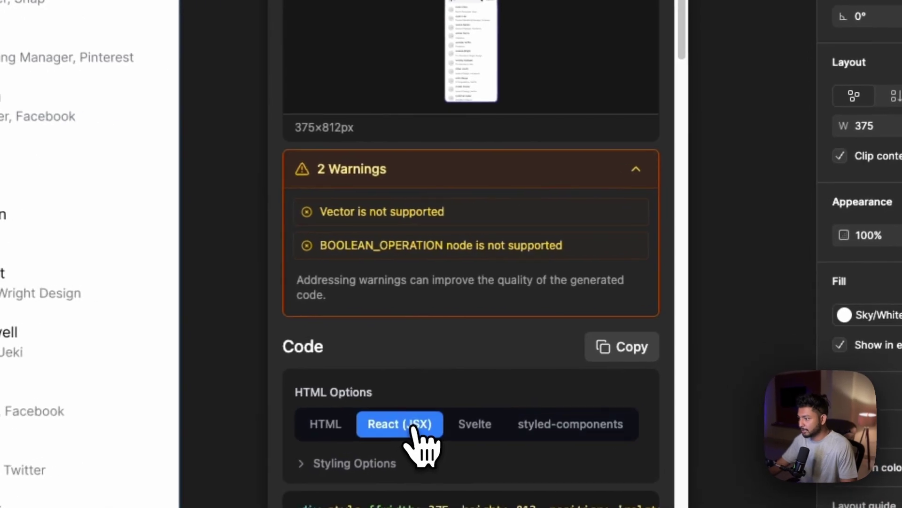
{"action": "scroll", "coordinate": [627, 333], "scroll_direction": "down", "scroll_amount": 10}
{"action": "scroll", "coordinate": [500, 423], "scroll_direction": "down", "scroll_amount": 5}
{"action": "scroll", "coordinate": [503, 423], "scroll_direction": "up", "scroll_amount": 15}
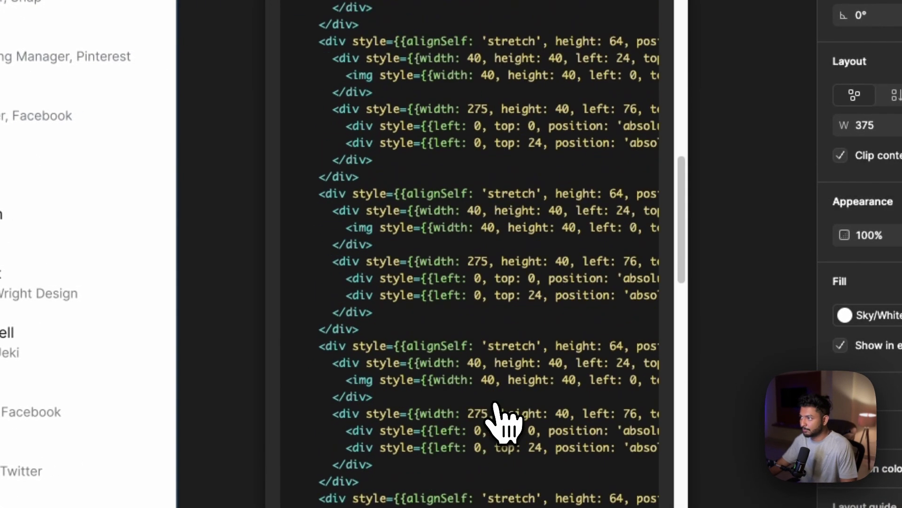
{"action": "scroll", "coordinate": [503, 423], "scroll_direction": "up", "scroll_amount": 10}
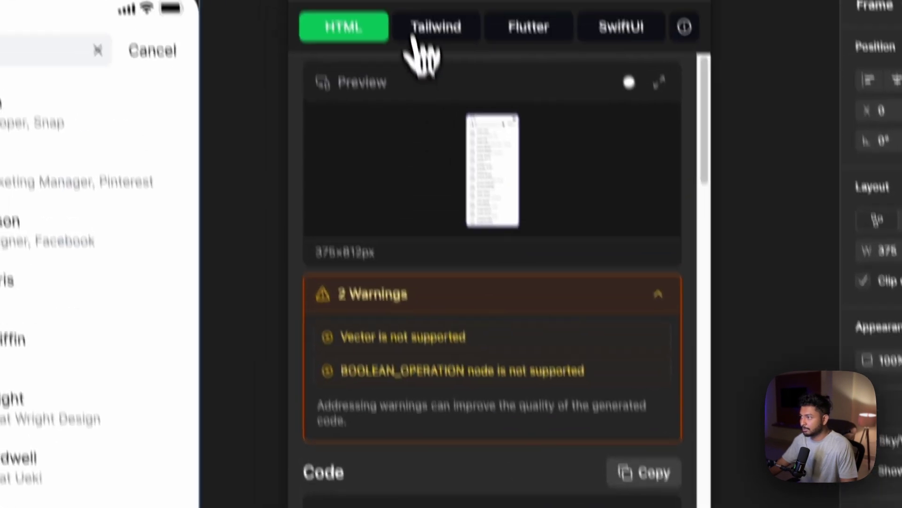
- Generate the Tailwind version of the frame's code and look through its class-based markup
{"action": "left_click", "coordinate": [433, 105]}
{"action": "scroll", "coordinate": [444, 423], "scroll_direction": "down", "scroll_amount": 10}
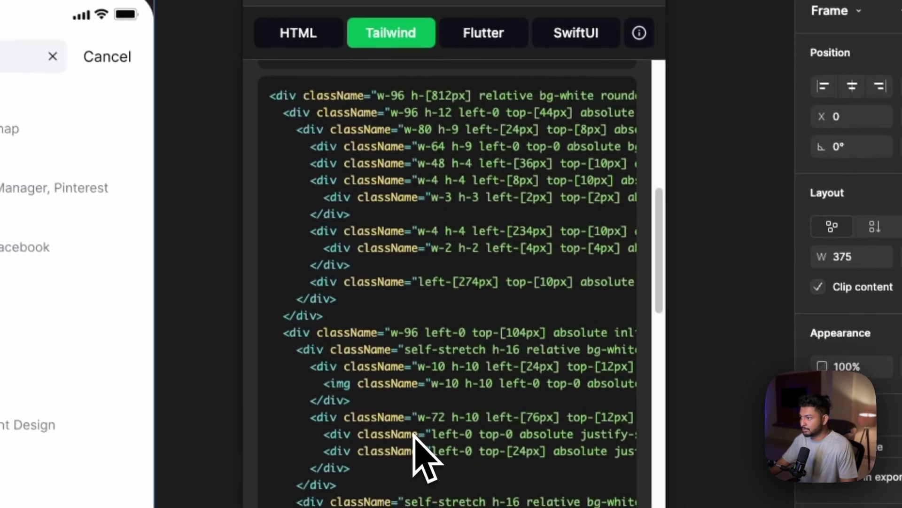
{"action": "scroll", "coordinate": [446, 475], "scroll_direction": "up", "scroll_amount": 12}
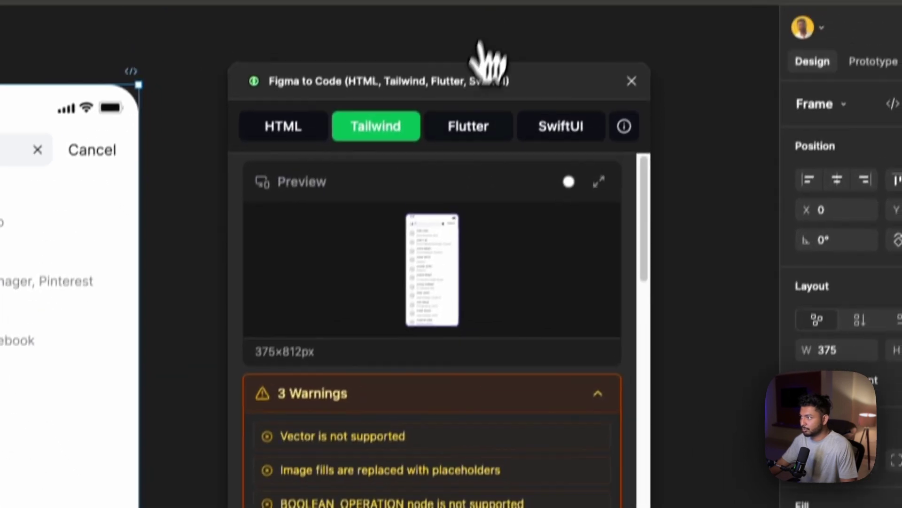
- Generate the Flutter version of the frame's code and examine it together with its warnings
{"action": "left_click", "coordinate": [480, 29]}
{"action": "scroll", "coordinate": [384, 337], "scroll_direction": "down", "scroll_amount": 5}
{"action": "scroll", "coordinate": [358, 400], "scroll_direction": "down", "scroll_amount": 4}
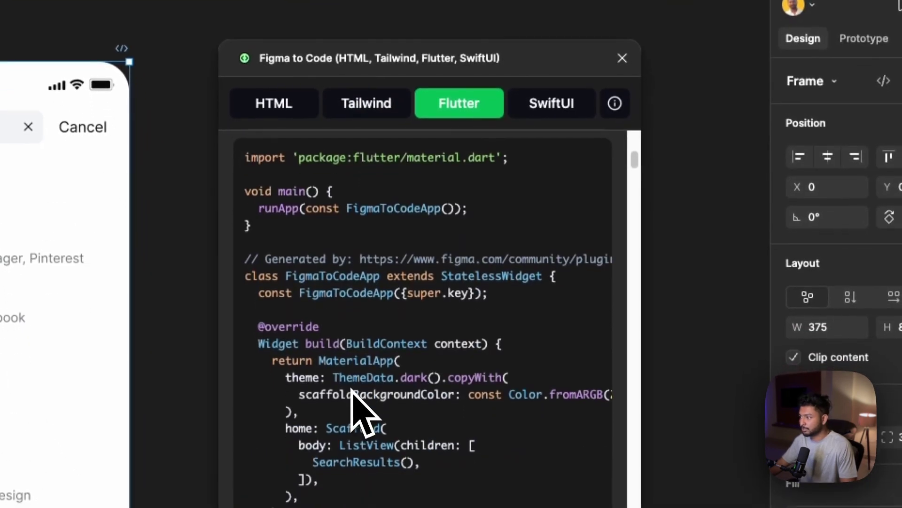
{"action": "scroll", "coordinate": [357, 402], "scroll_direction": "up", "scroll_amount": 10}
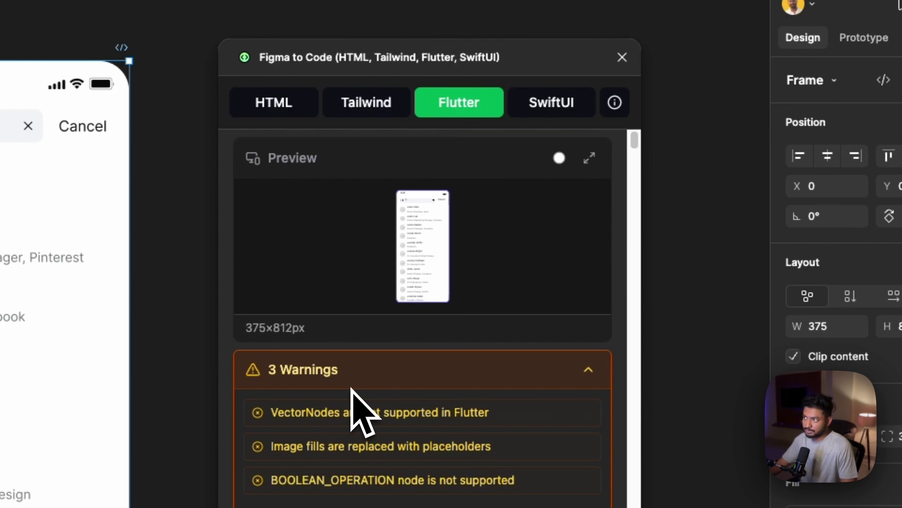
- Generate the SwiftUI code for the frame, copy the snippet and close the Figma to Code plugin
{"action": "left_click", "coordinate": [553, 116]}
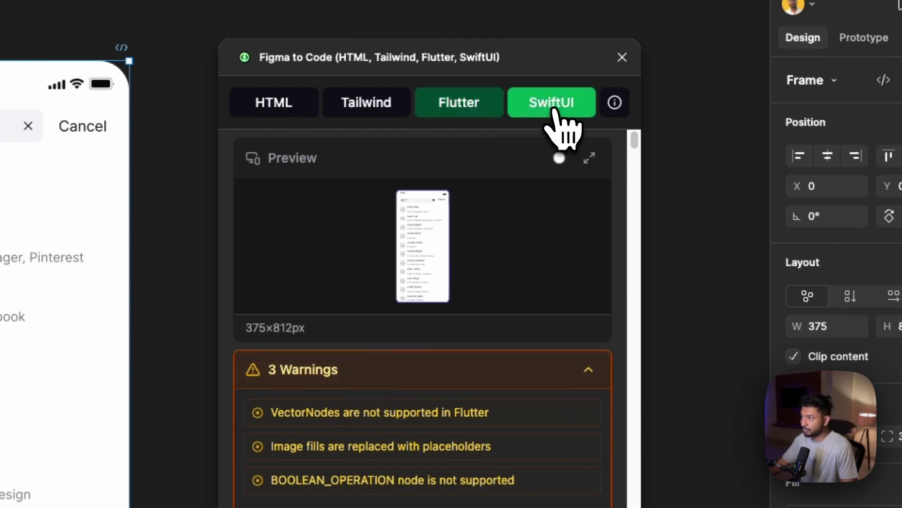
{"action": "scroll", "coordinate": [388, 405], "scroll_direction": "down", "scroll_amount": 5}
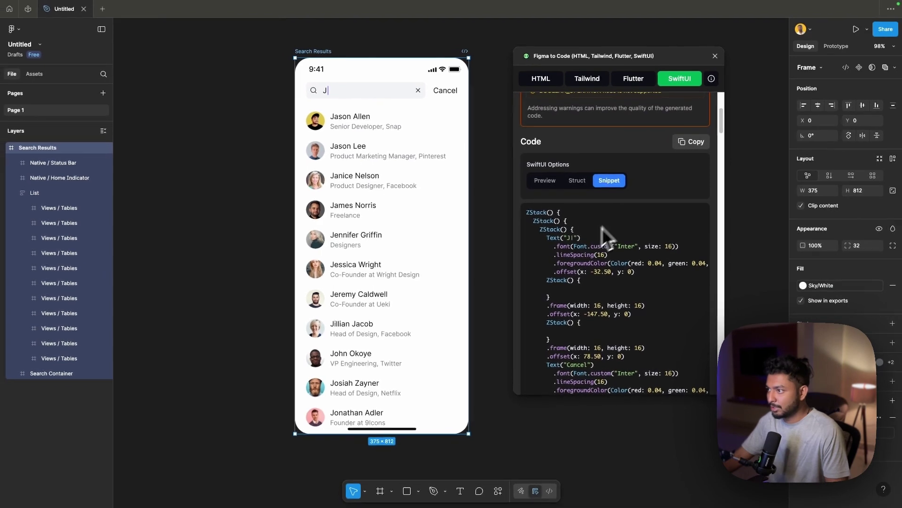
{"action": "left_click", "coordinate": [688, 144]}
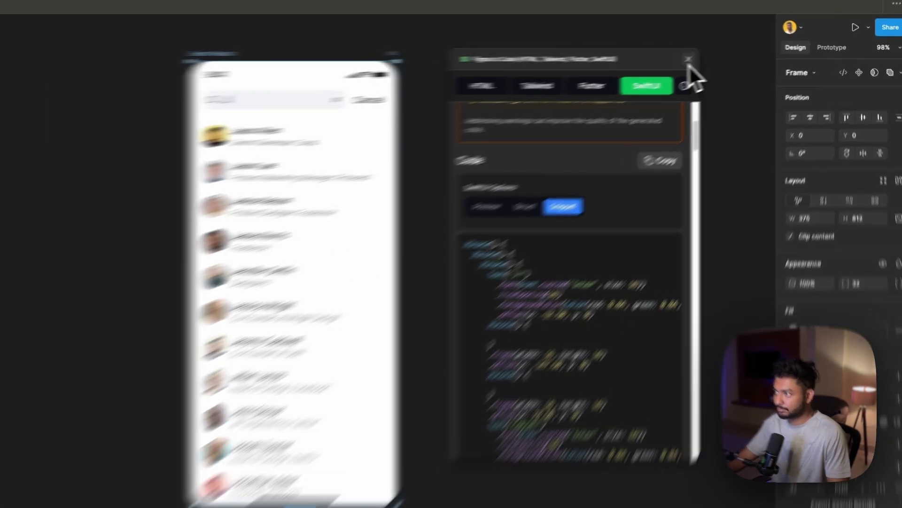
{"action": "left_click", "coordinate": [715, 56]}
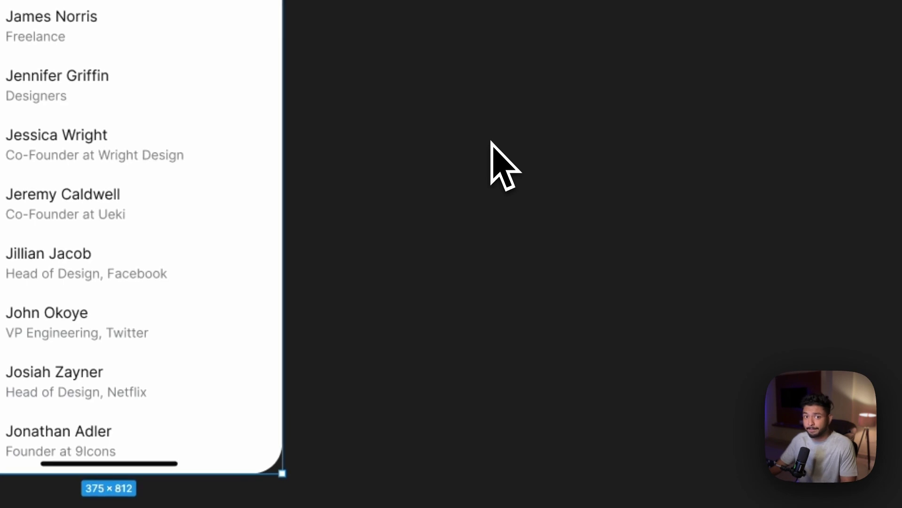
- Find the Anima plugin by searching plugins and widgets for "Anima", run it and place its window beside the Search Results frame
{"action": "left_click", "coordinate": [531, 474]}
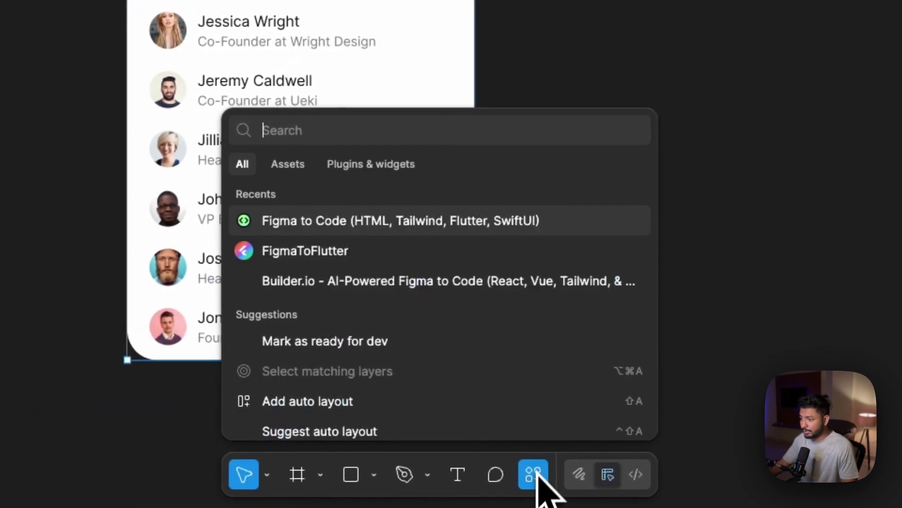
{"action": "left_click", "coordinate": [380, 165]}
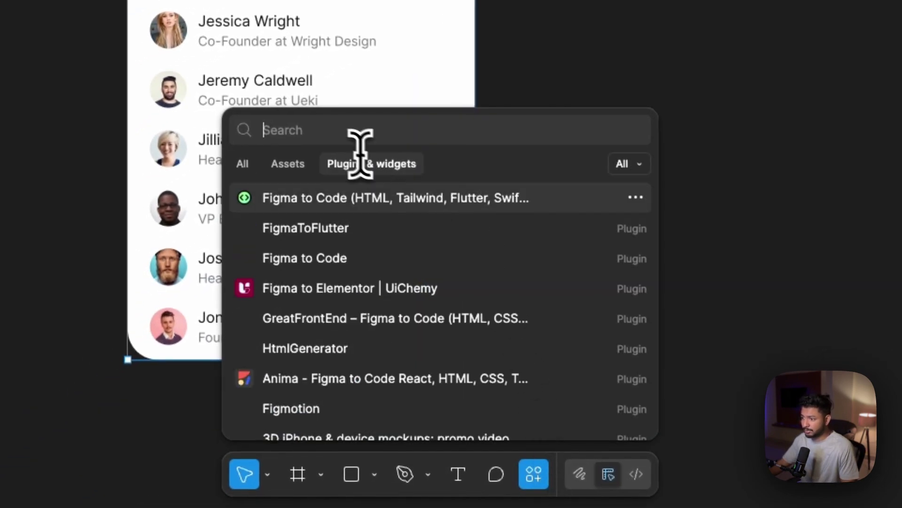
{"action": "type", "text": "Ab"}
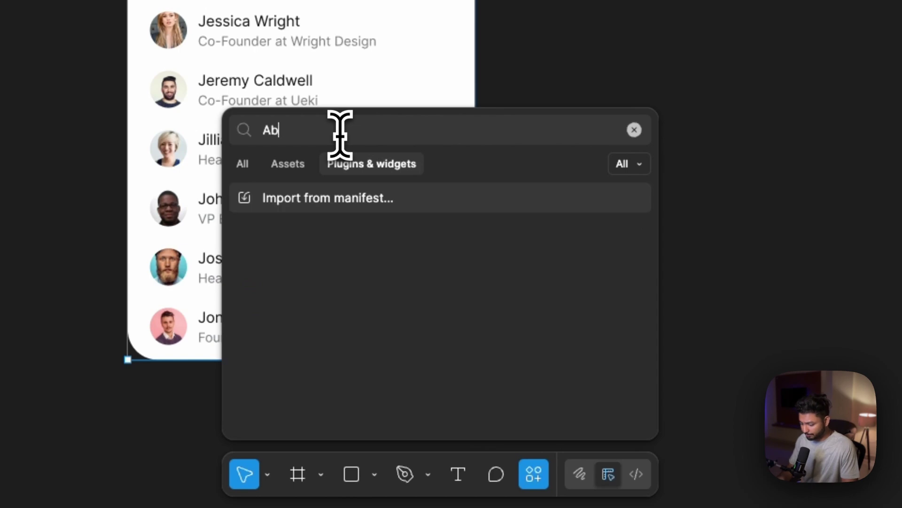
{"action": "type", "text": "nima"}
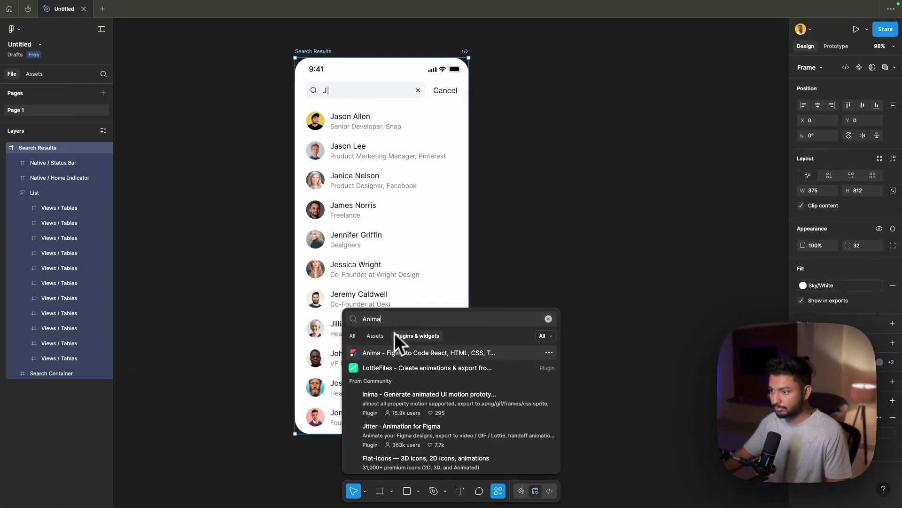
{"action": "left_click", "coordinate": [386, 353]}
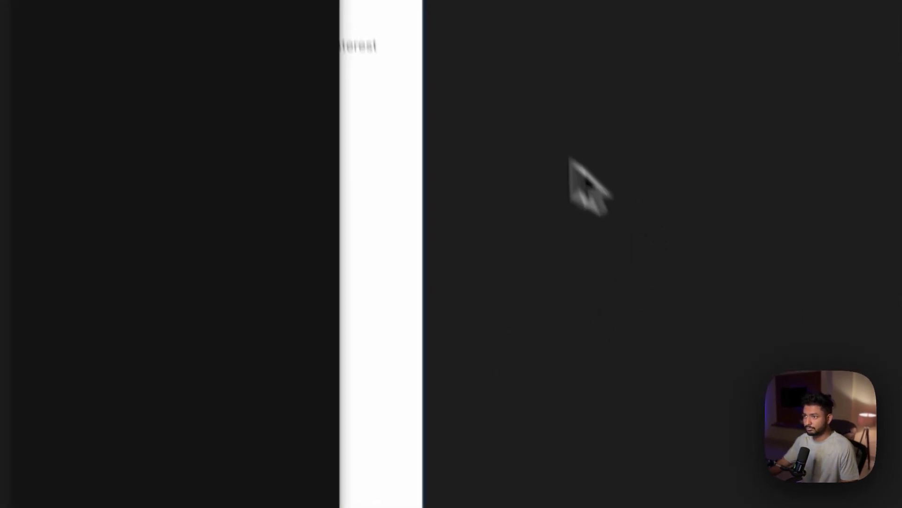
{"action": "left_click_drag", "start_coordinate": [231, 152], "coordinate": [689, 155]}
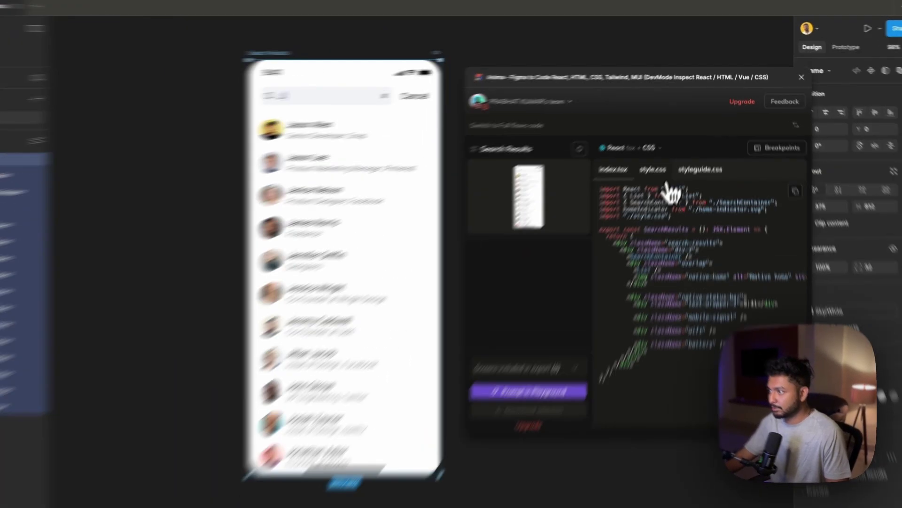
- Examine the generated React and CSS code across index.tsx, style.css and styleguide.css
{"action": "left_click", "coordinate": [661, 157]}
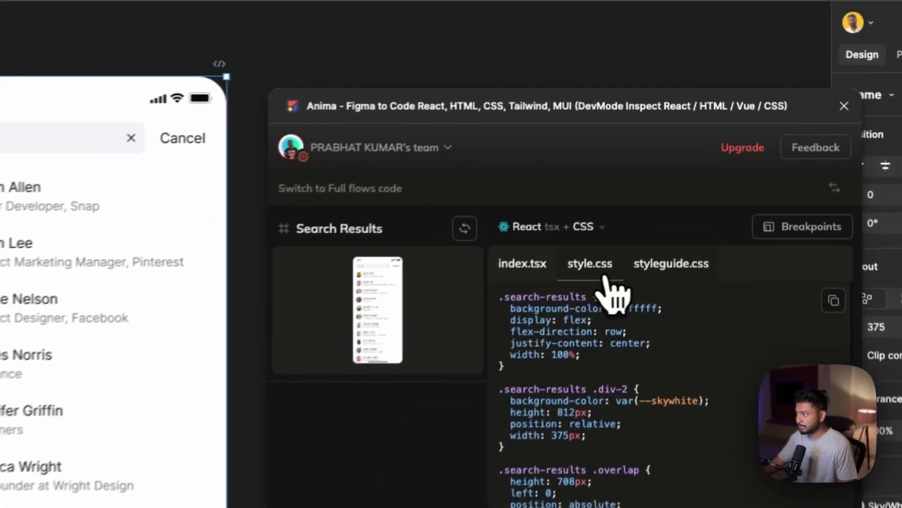
{"action": "left_click", "coordinate": [704, 156]}
{"action": "left_click", "coordinate": [496, 279]}
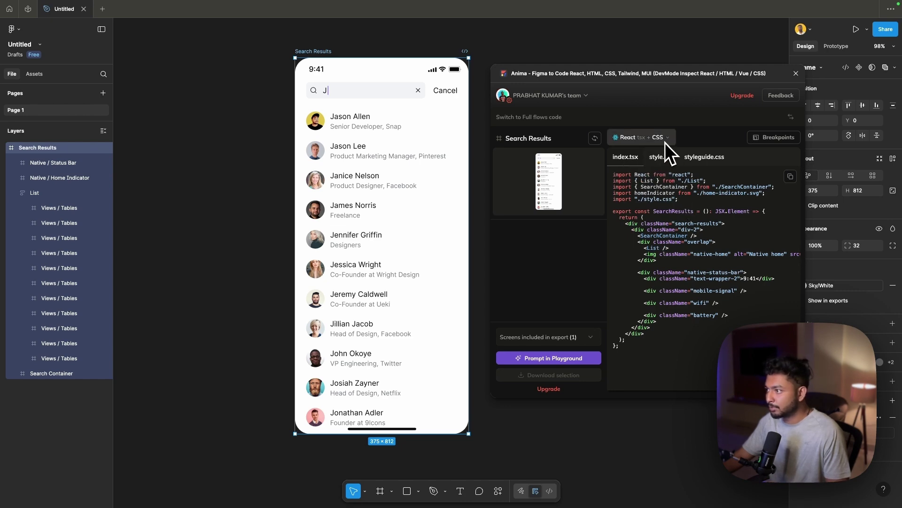
{"action": "left_click", "coordinate": [663, 157]}
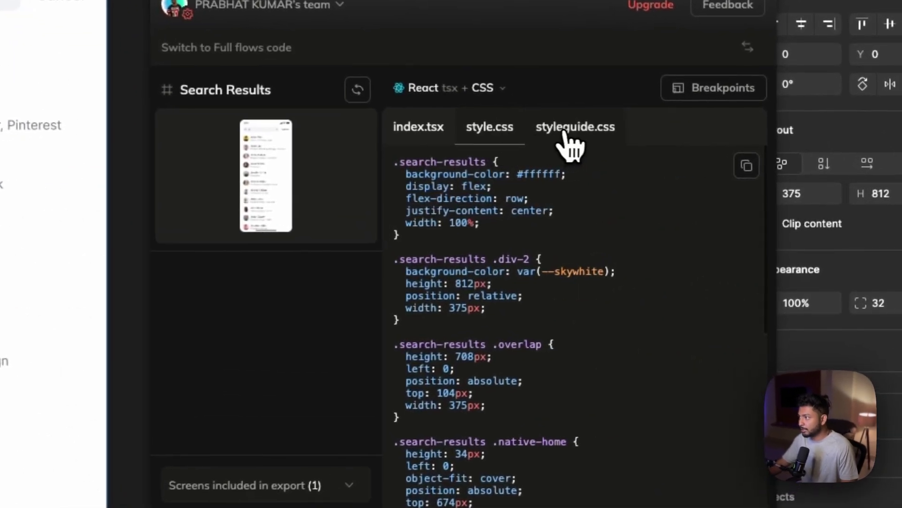
{"action": "left_click", "coordinate": [584, 132]}
{"action": "left_click", "coordinate": [452, 131]}
{"action": "left_click", "coordinate": [475, 134]}
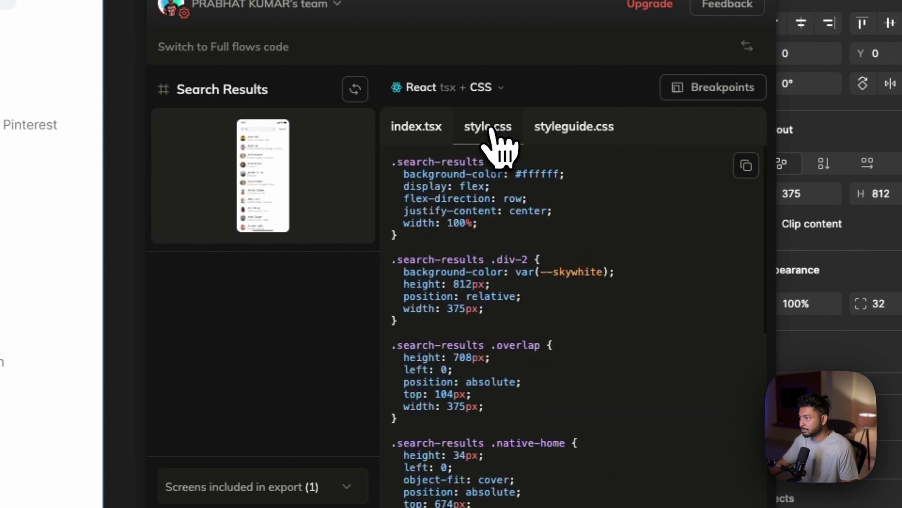
{"action": "left_click", "coordinate": [561, 134]}
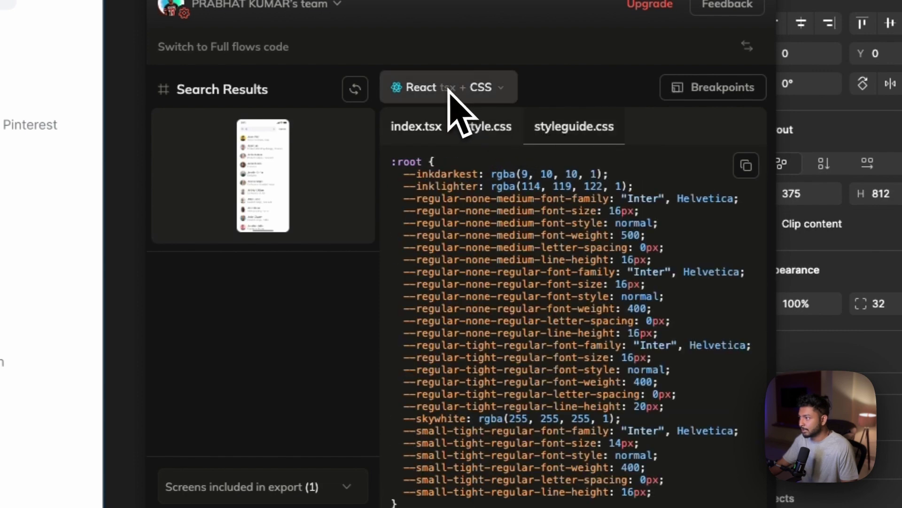
- Change the React output to JavaScript (.jsx) with the MUI library and generate the code
{"action": "left_click", "coordinate": [473, 97]}
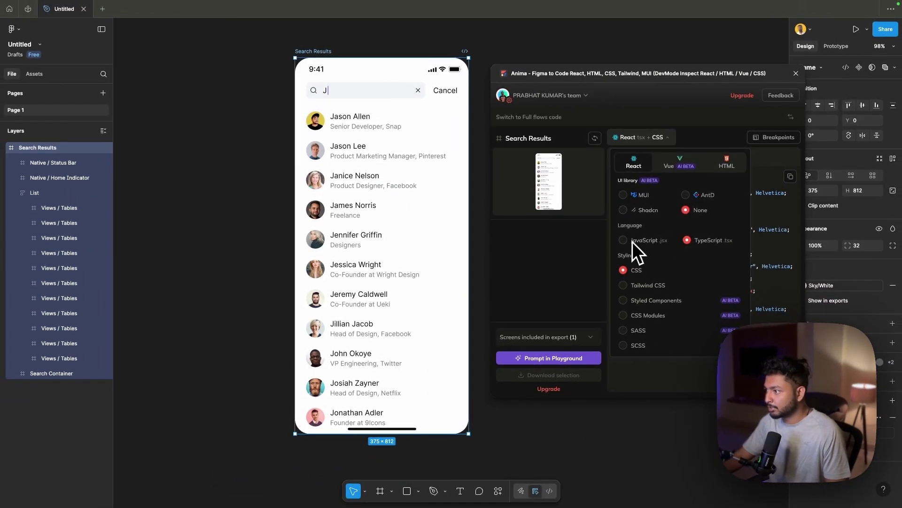
{"action": "left_click", "coordinate": [630, 240]}
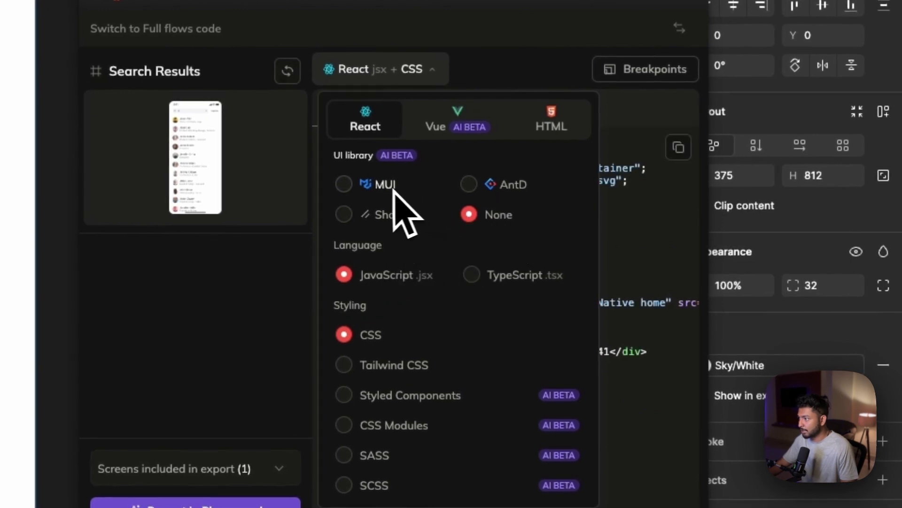
{"action": "left_click", "coordinate": [350, 186]}
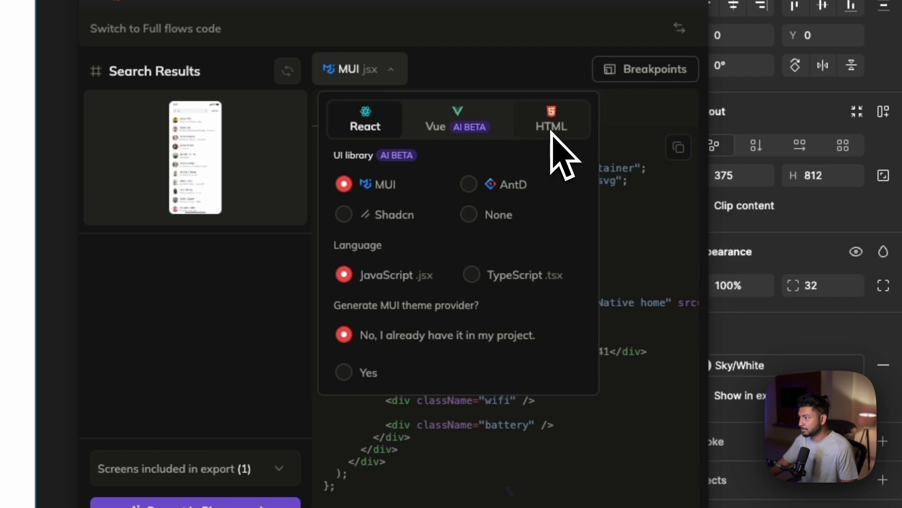
{"action": "left_click", "coordinate": [676, 237]}
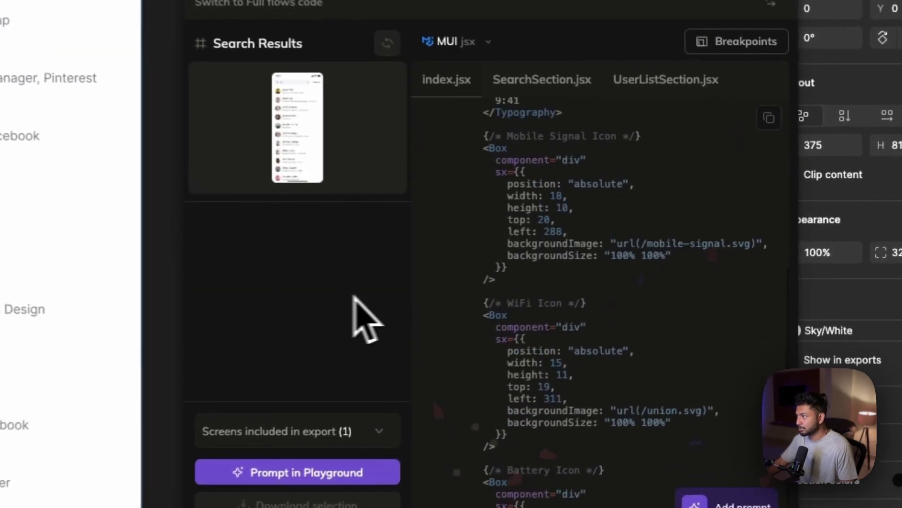
- Look through the generated MUI code in index.jsx, SearchSection.jsx and UserListSection.jsx
{"action": "scroll", "coordinate": [470, 263], "scroll_direction": "down", "scroll_amount": 5}
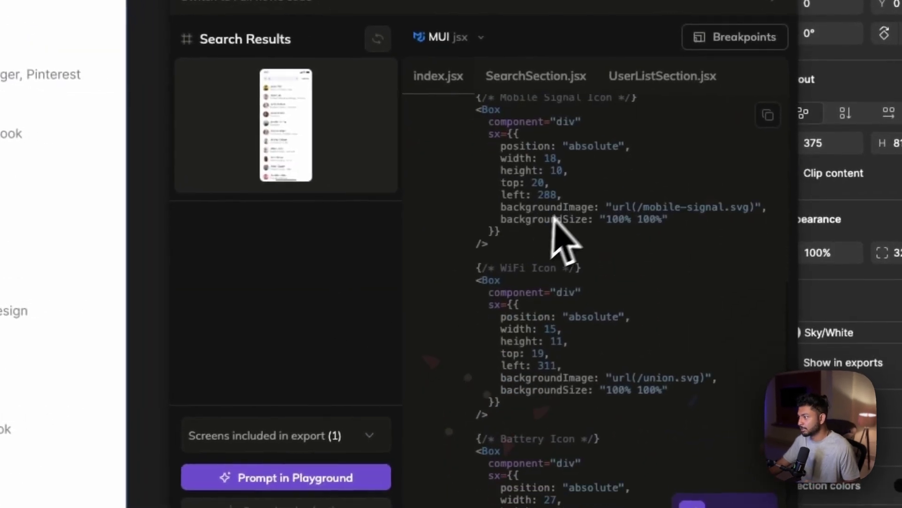
{"action": "scroll", "coordinate": [582, 225], "scroll_direction": "down", "scroll_amount": 2}
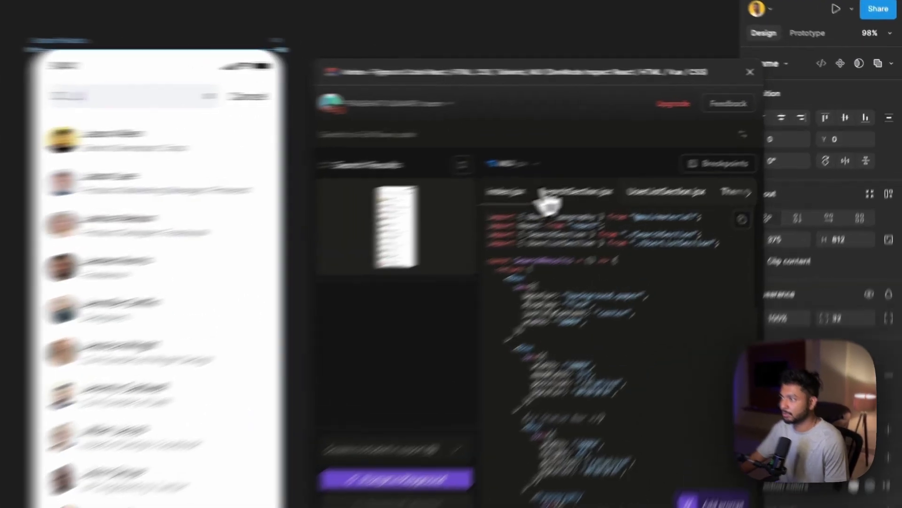
{"action": "left_click", "coordinate": [674, 157]}
{"action": "left_click", "coordinate": [737, 156]}
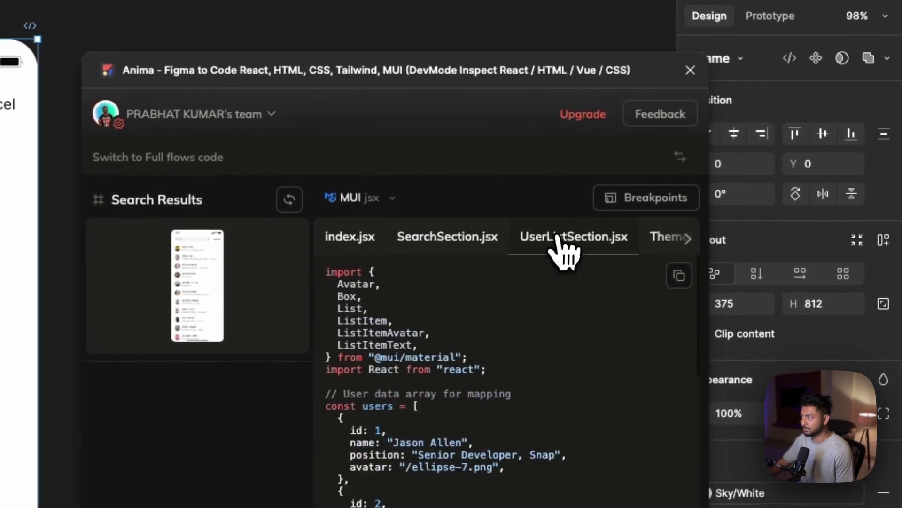
{"action": "left_click", "coordinate": [665, 237]}
{"action": "left_click", "coordinate": [597, 244]}
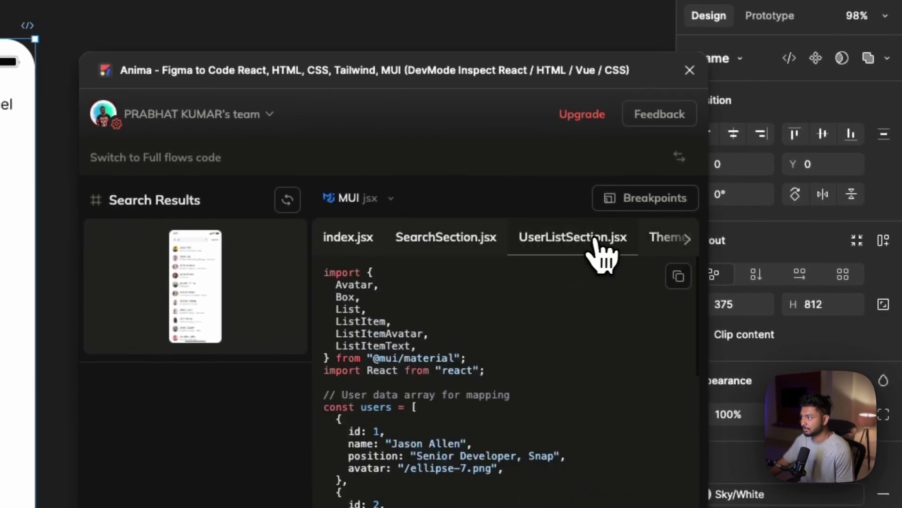
{"action": "left_click", "coordinate": [472, 247]}
- Copy the MUI code of index.jsx and close the Anima plugin
{"action": "left_click", "coordinate": [357, 247]}
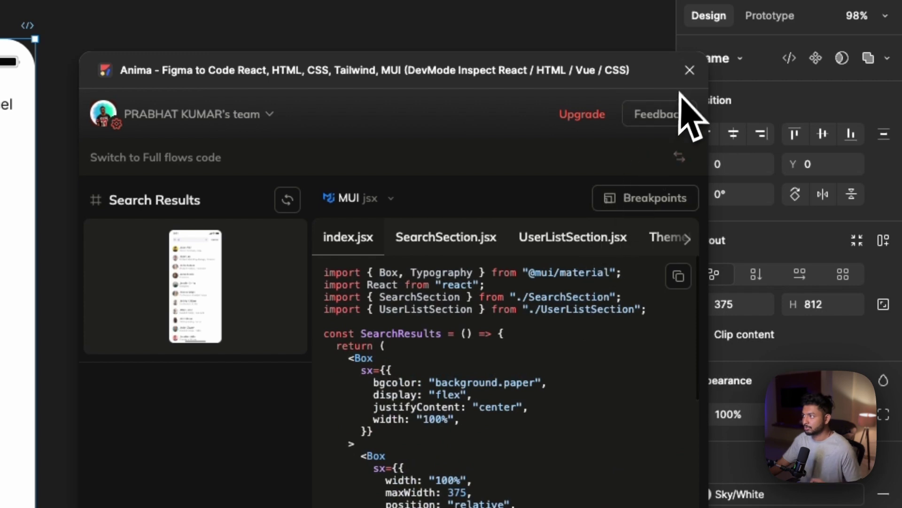
{"action": "left_click", "coordinate": [677, 280]}
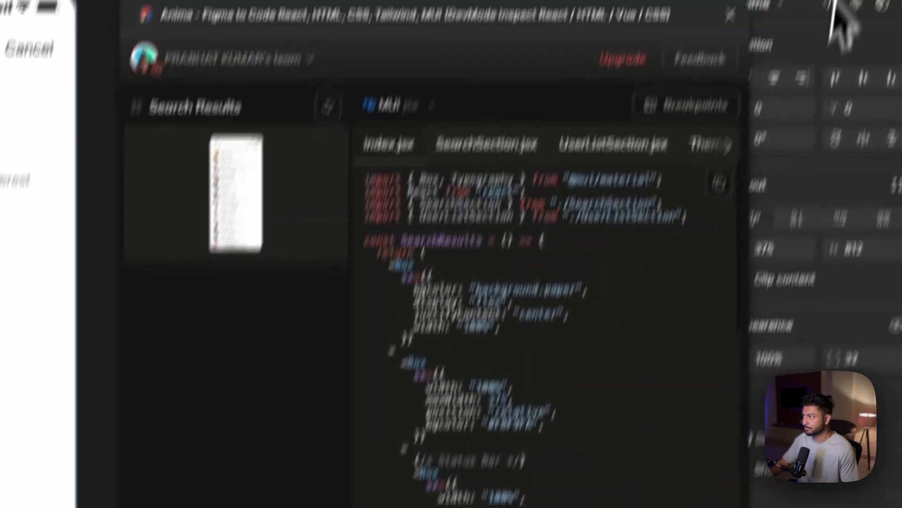
{"action": "left_click", "coordinate": [730, 15]}
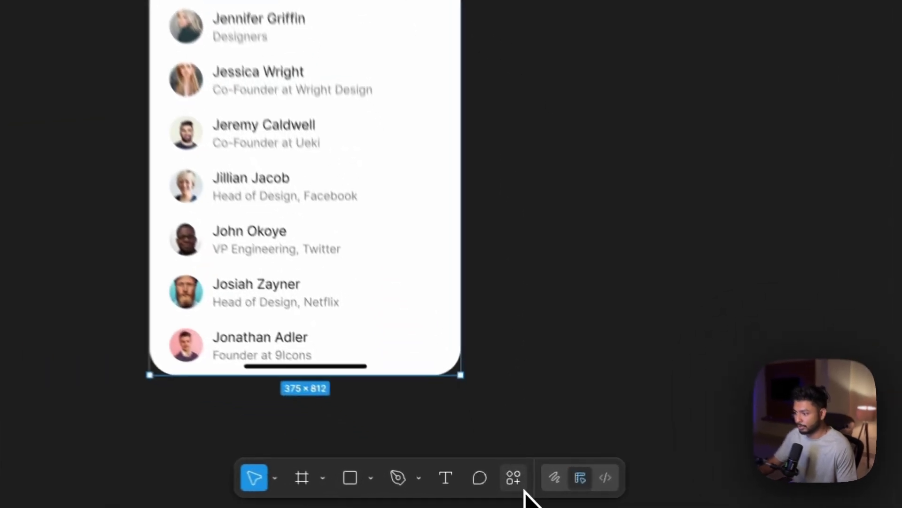
- Search the plugins and widgets for "Html" and run HtmlGenerator on the Search Results frame
{"action": "left_click", "coordinate": [498, 491]}
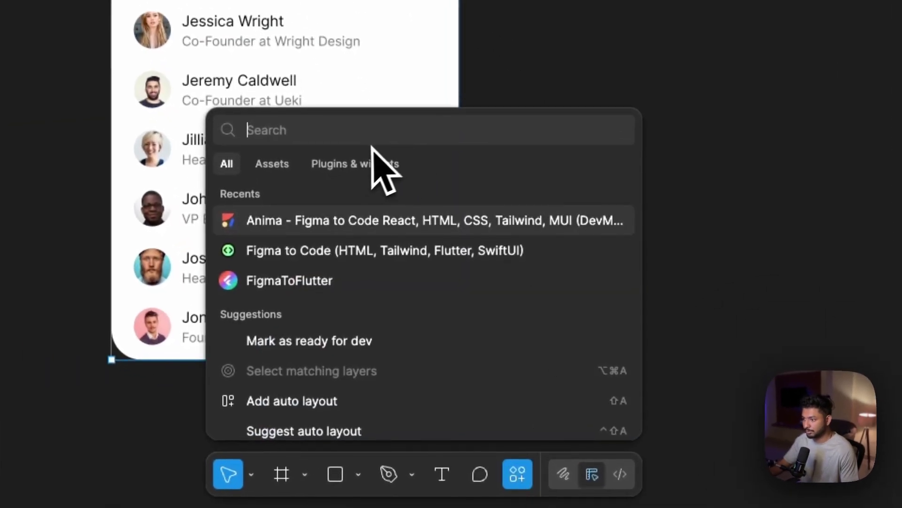
{"action": "left_click", "coordinate": [370, 163]}
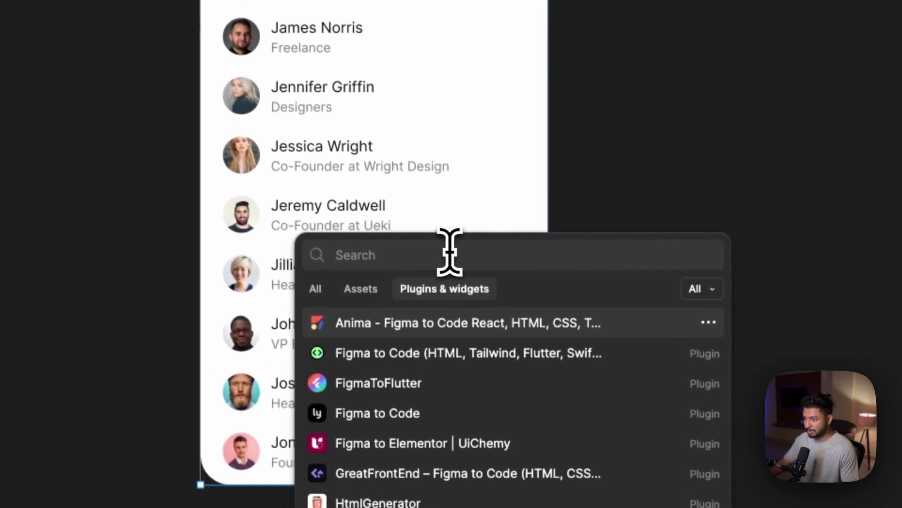
{"action": "type", "text": "H"}
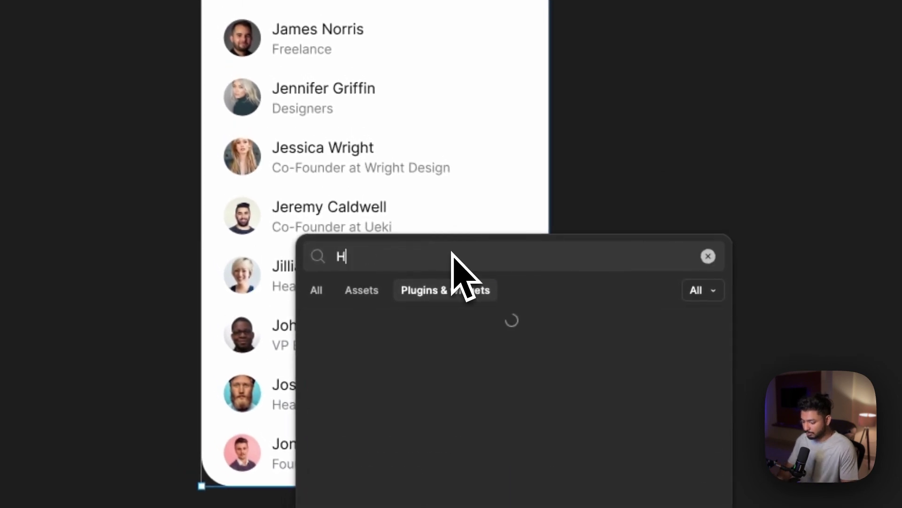
{"action": "type", "text": "tml"}
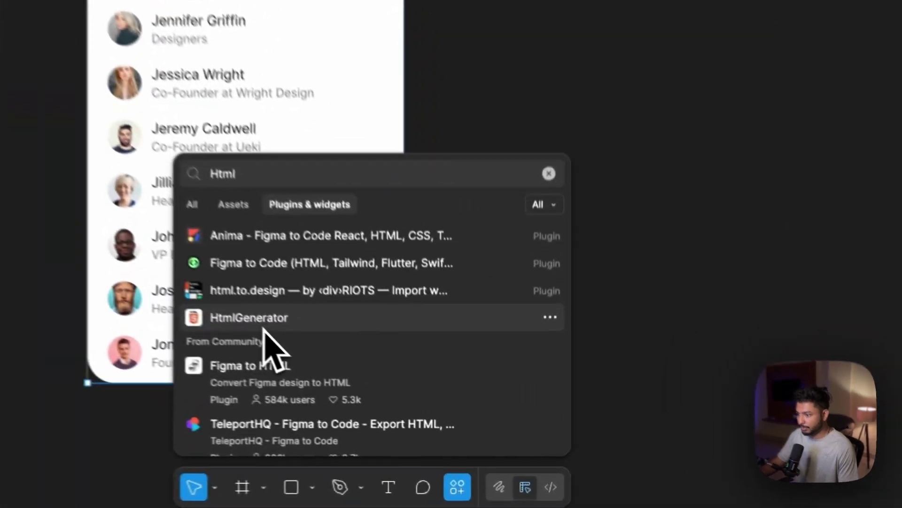
{"action": "key", "text": "Escape"}
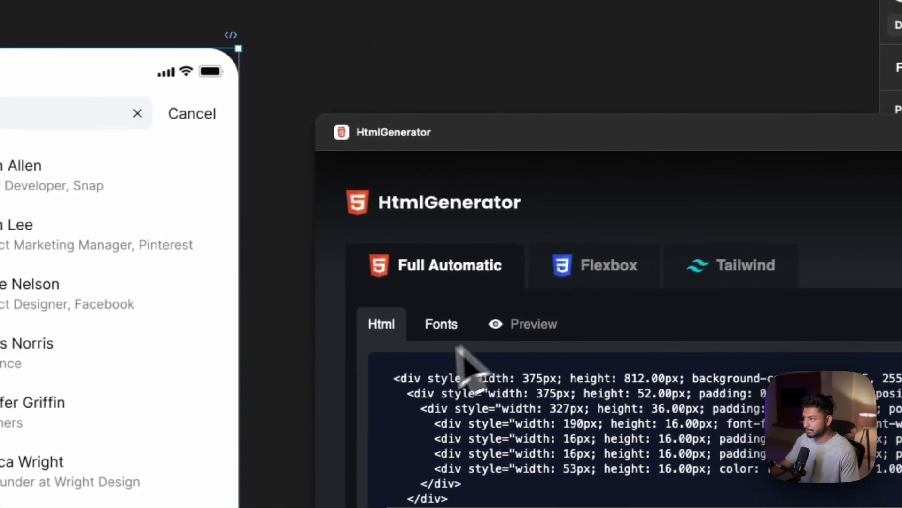
- Compare the Full Automatic output's HTML markup, font import and rendered preview
{"action": "left_click", "coordinate": [461, 324]}
{"action": "left_click", "coordinate": [536, 332]}
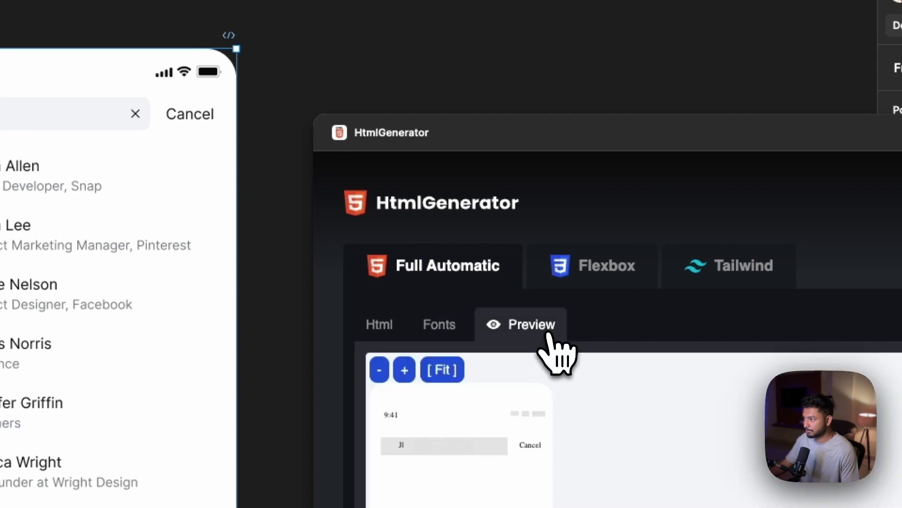
{"action": "left_click", "coordinate": [463, 337]}
{"action": "left_click", "coordinate": [397, 334]}
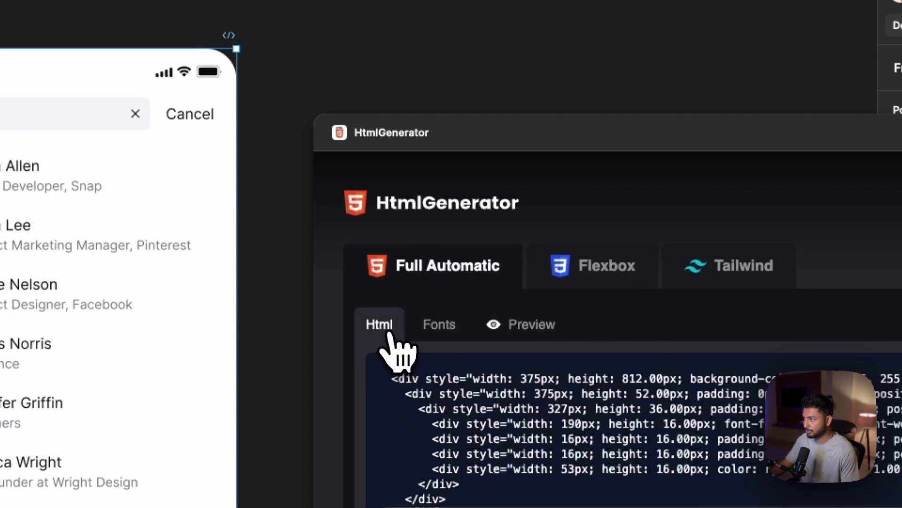
{"action": "left_click", "coordinate": [459, 332]}
{"action": "left_click", "coordinate": [516, 325]}
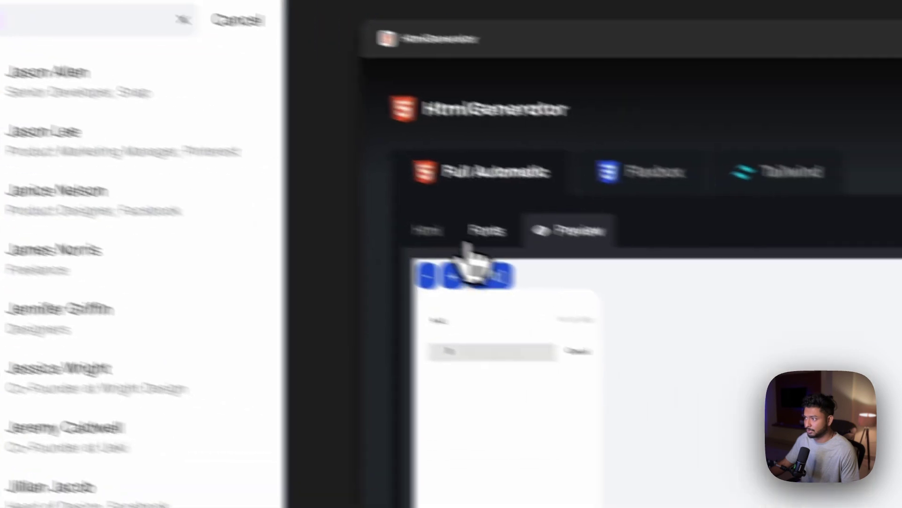
{"action": "left_click", "coordinate": [484, 232]}
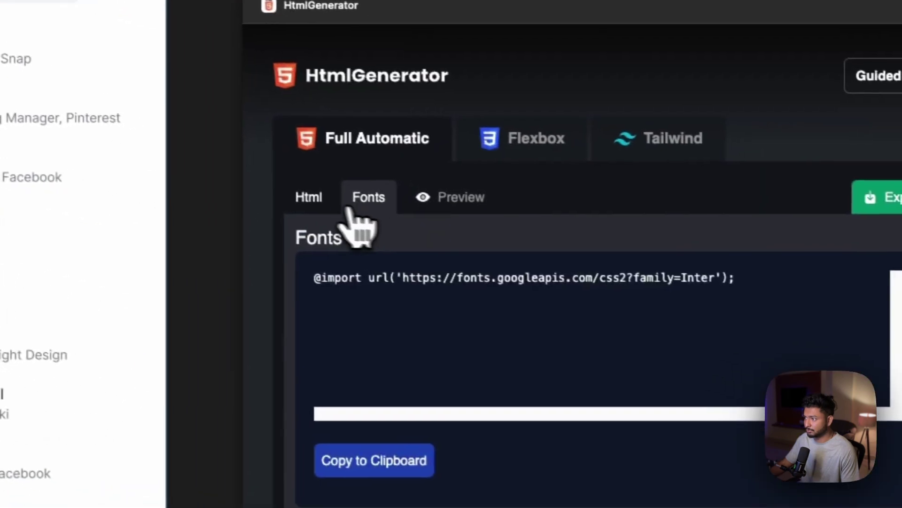
{"action": "left_click", "coordinate": [426, 231]}
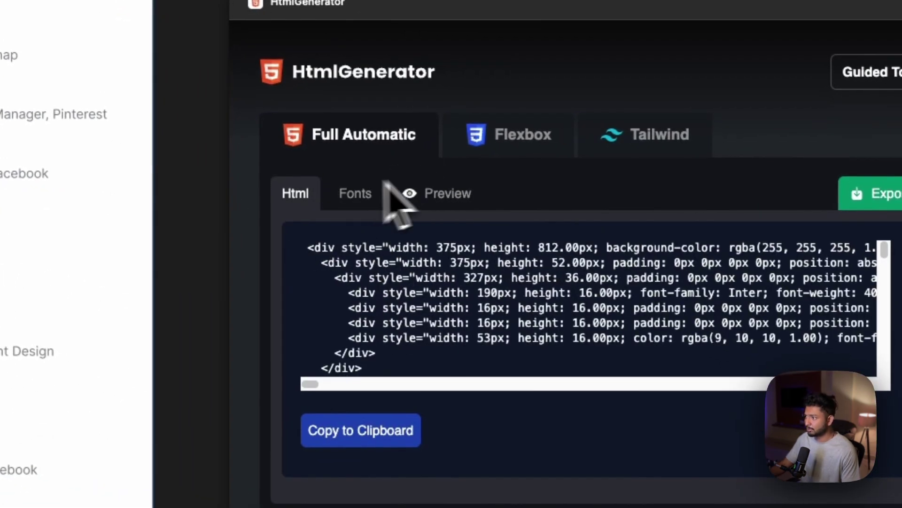
- Inspect the rendered preview of the Flexbox output and bring up the Tailwind version of the markup
{"action": "left_click", "coordinate": [497, 153]}
{"action": "left_click", "coordinate": [517, 181]}
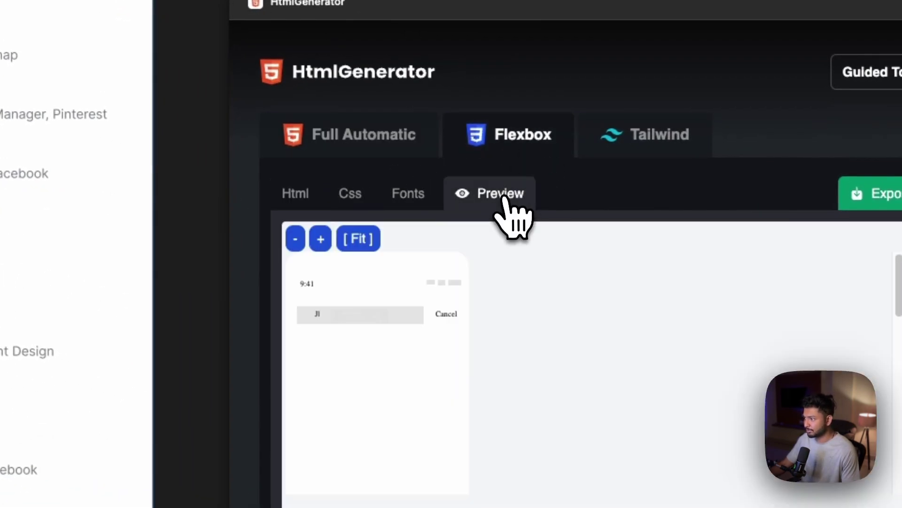
{"action": "scroll", "coordinate": [423, 404], "scroll_direction": "down", "scroll_amount": 10}
{"action": "scroll", "coordinate": [432, 409], "scroll_direction": "up", "scroll_amount": 5}
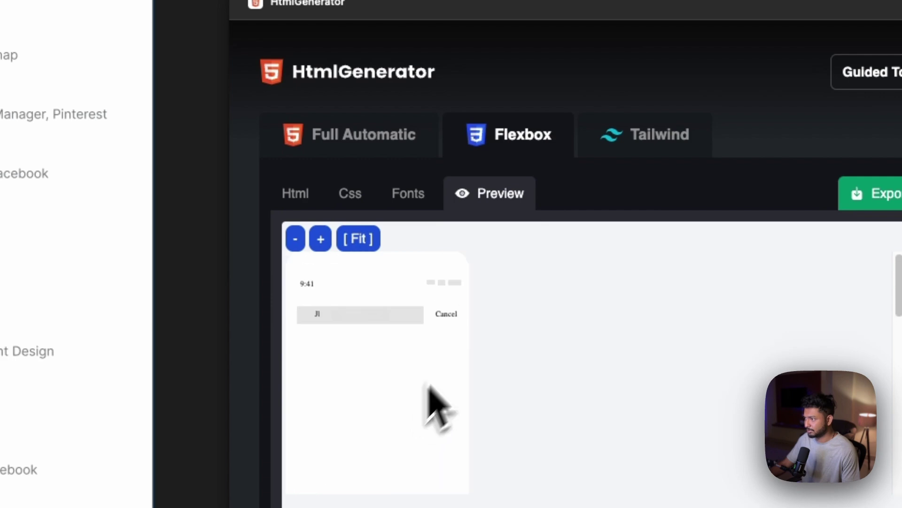
{"action": "left_click", "coordinate": [653, 153]}
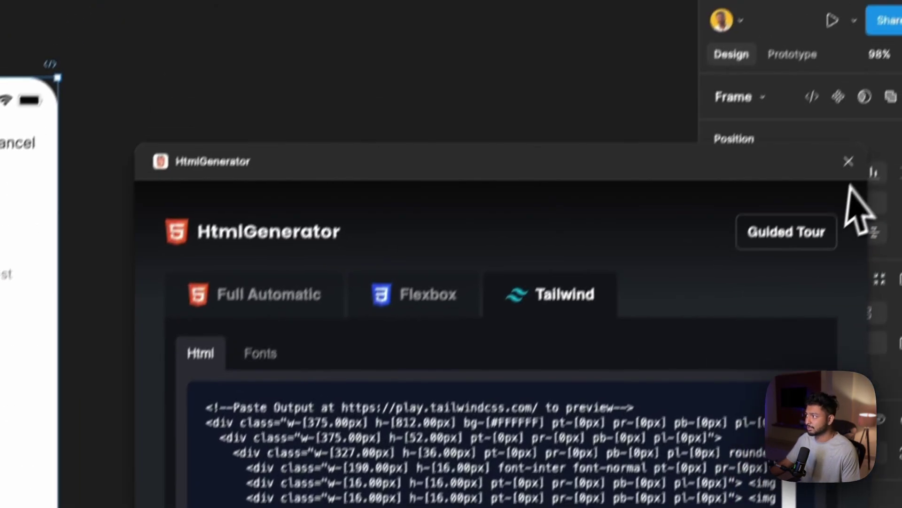
- Close HtmlGenerator and run it again on only the first contact row of the list
{"action": "left_click", "coordinate": [846, 164]}
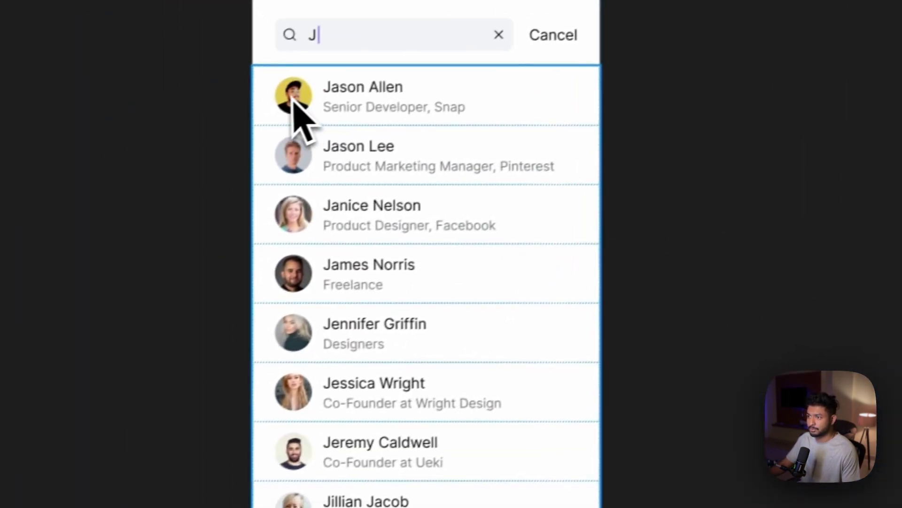
{"action": "left_click", "coordinate": [282, 94]}
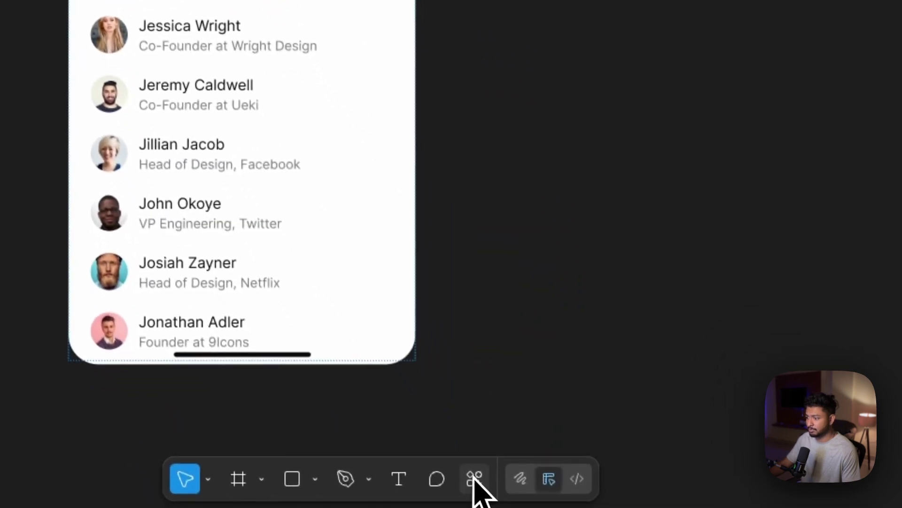
{"action": "left_click", "coordinate": [475, 478]}
{"action": "left_click", "coordinate": [243, 221]}
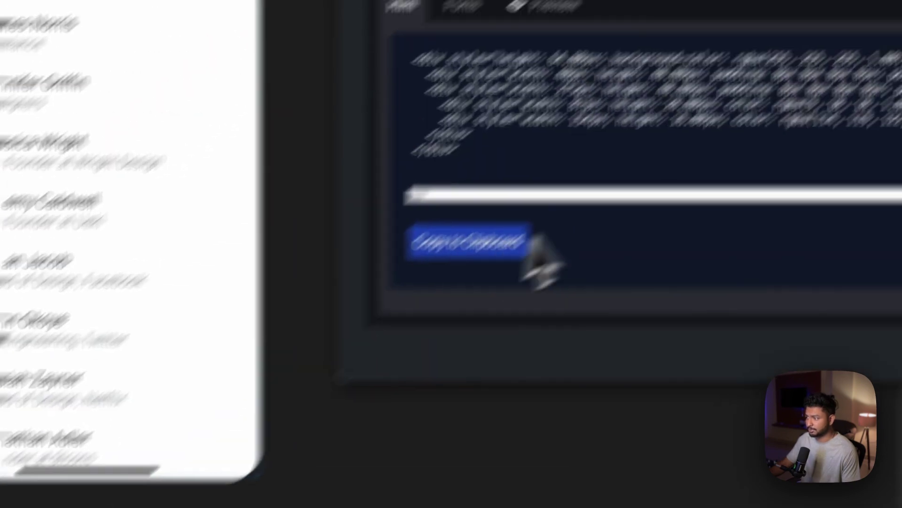
- Inspect the contact row's rendered preview and HTML markup, close HtmlGenerator and clear the selection
{"action": "left_click", "coordinate": [394, 125]}
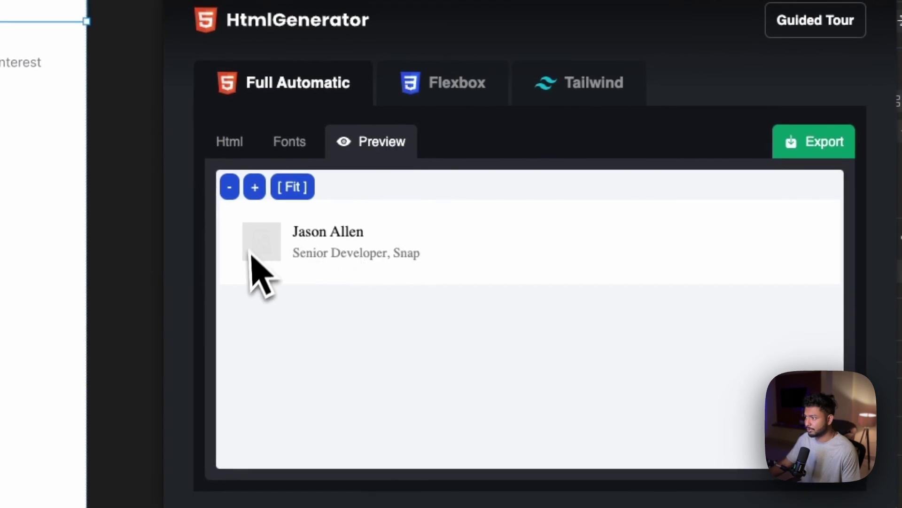
{"action": "left_click", "coordinate": [234, 143]}
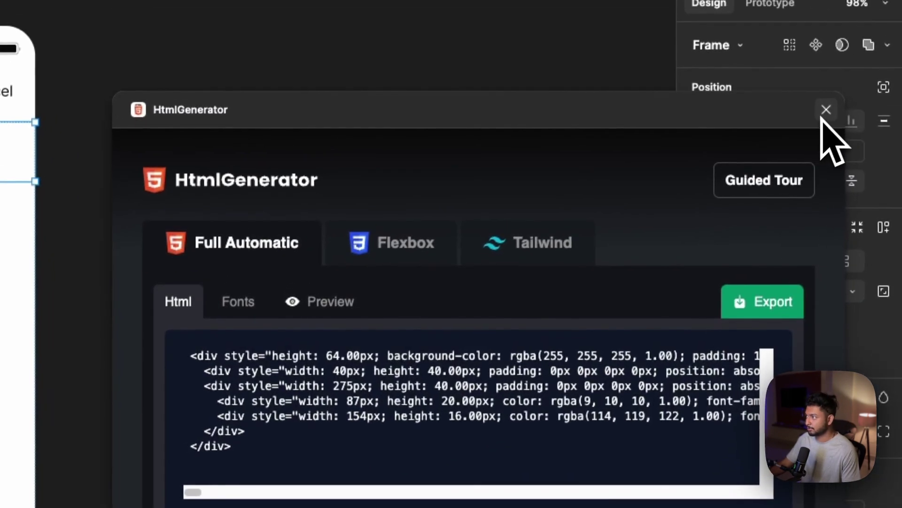
{"action": "left_click", "coordinate": [849, 56]}
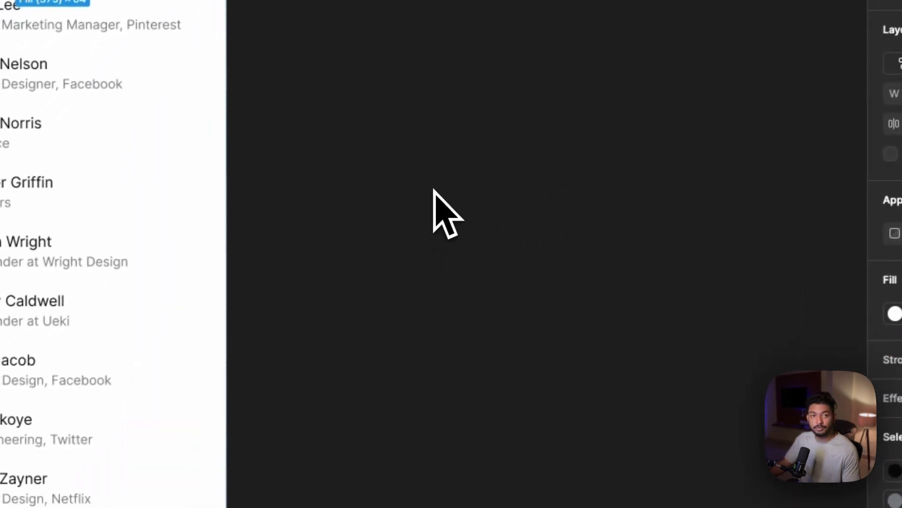
{"action": "left_click", "coordinate": [436, 187]}
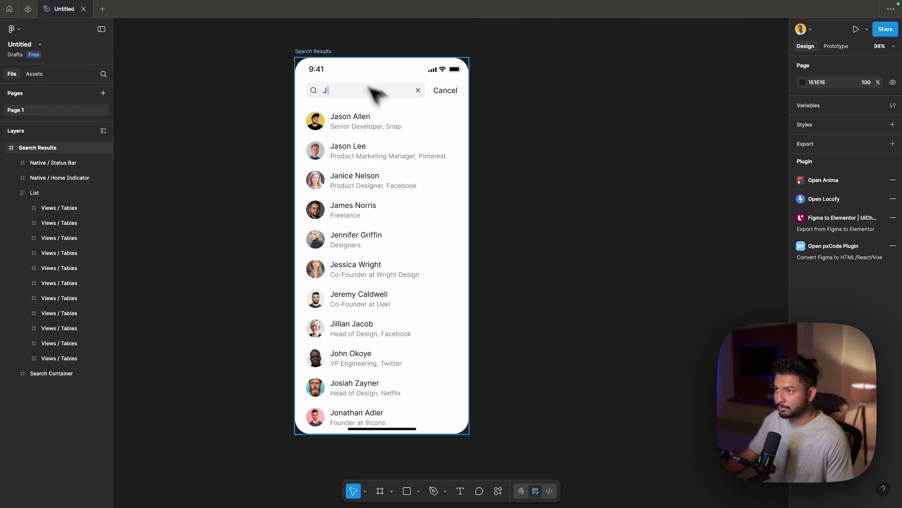
- Select the whole Search Results frame and run the Figma to Code plugin on it
{"action": "left_click", "coordinate": [316, 51]}
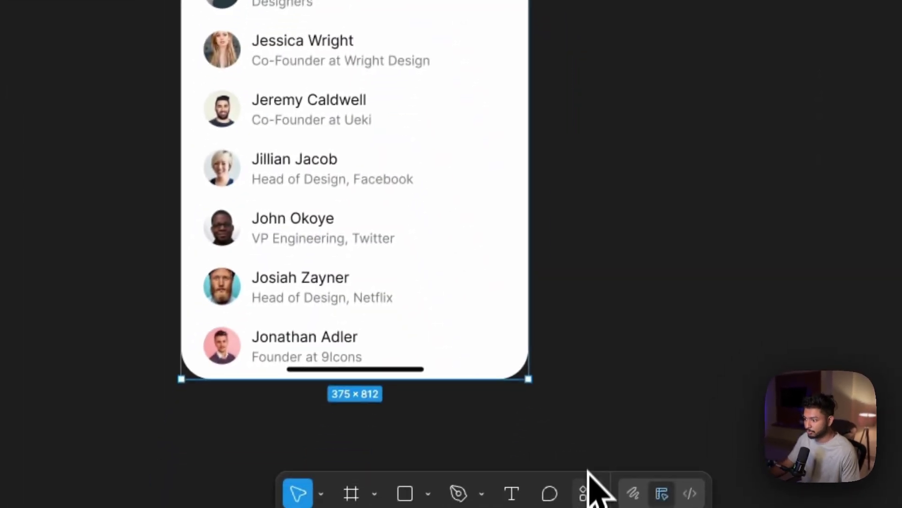
{"action": "left_click", "coordinate": [593, 475]}
{"action": "left_click", "coordinate": [434, 164]}
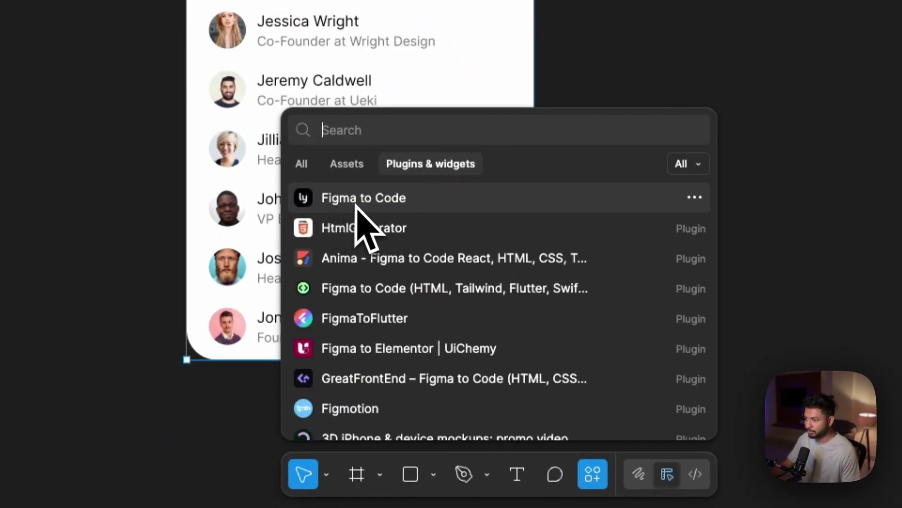
{"action": "left_click", "coordinate": [380, 206]}
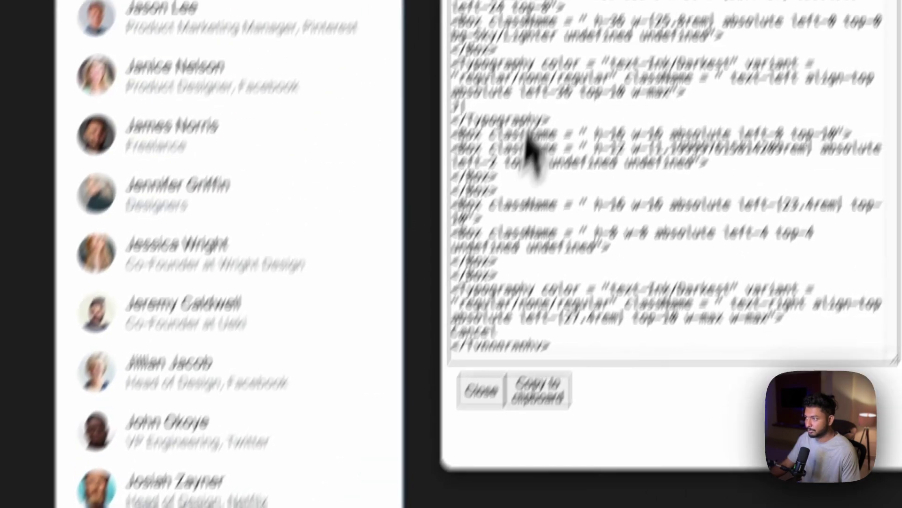
- Review the generated Box and Typography code through to its end and close Figma to Code
{"action": "scroll", "coordinate": [463, 120], "scroll_direction": "down", "scroll_amount": 10}
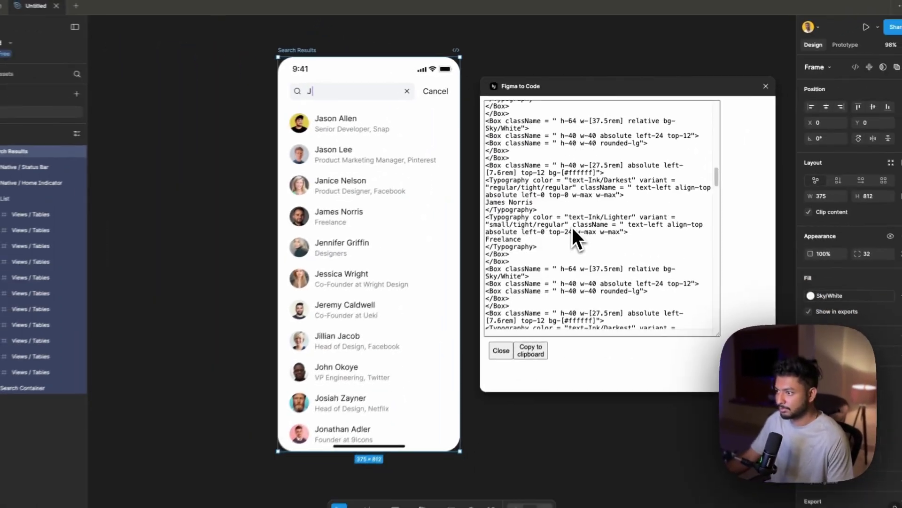
{"action": "scroll", "coordinate": [574, 221], "scroll_direction": "down", "scroll_amount": 15}
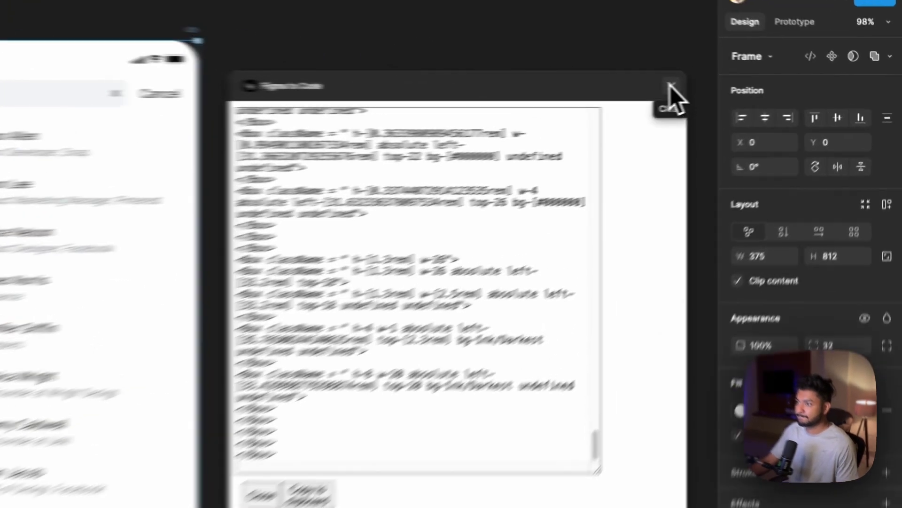
{"action": "left_click", "coordinate": [760, 85]}
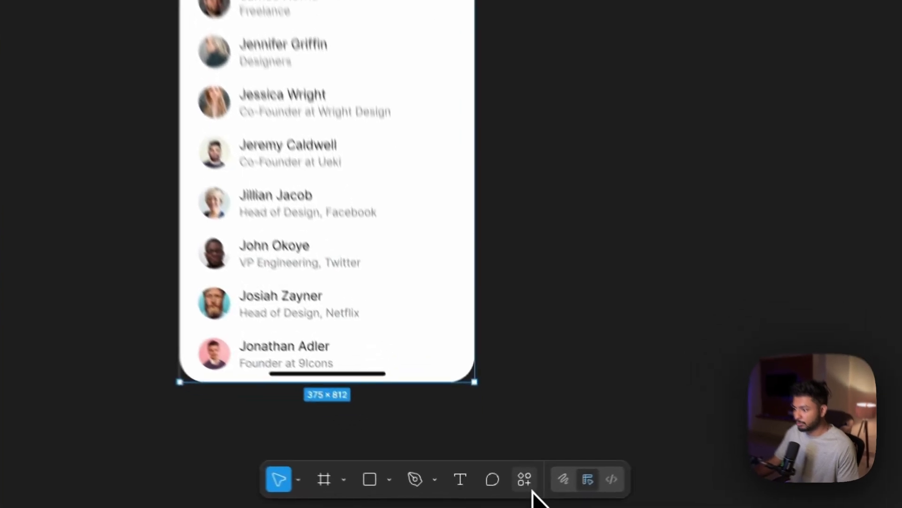
- Search the plugins and widgets for "Great", run GreatFrontEnd – Figma to Code, and move its window beside the frame
{"action": "left_click", "coordinate": [499, 491]}
{"action": "left_click", "coordinate": [367, 168]}
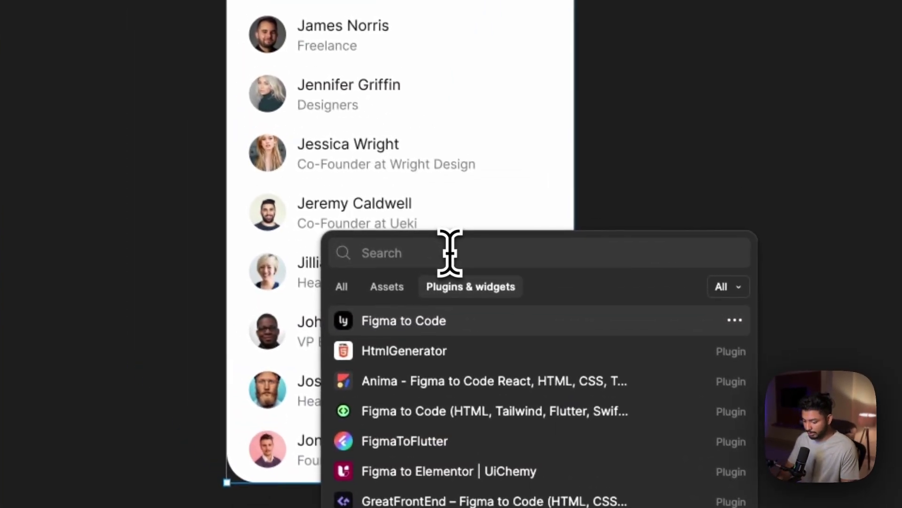
{"action": "type", "text": "Gr"}
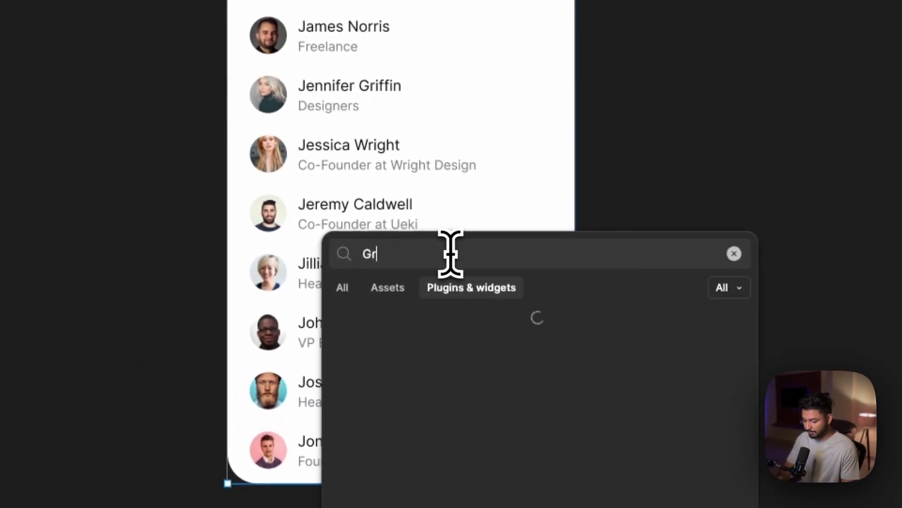
{"action": "type", "text": "eat"}
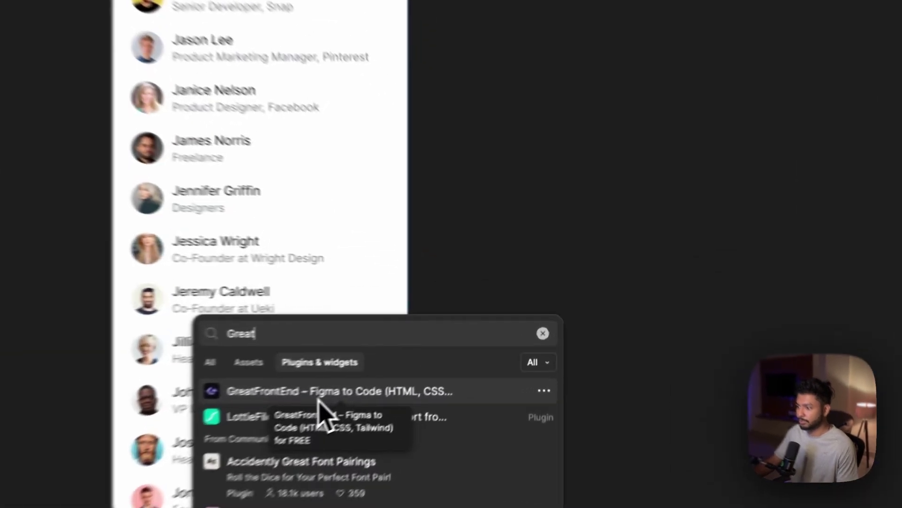
{"action": "left_click", "coordinate": [416, 358]}
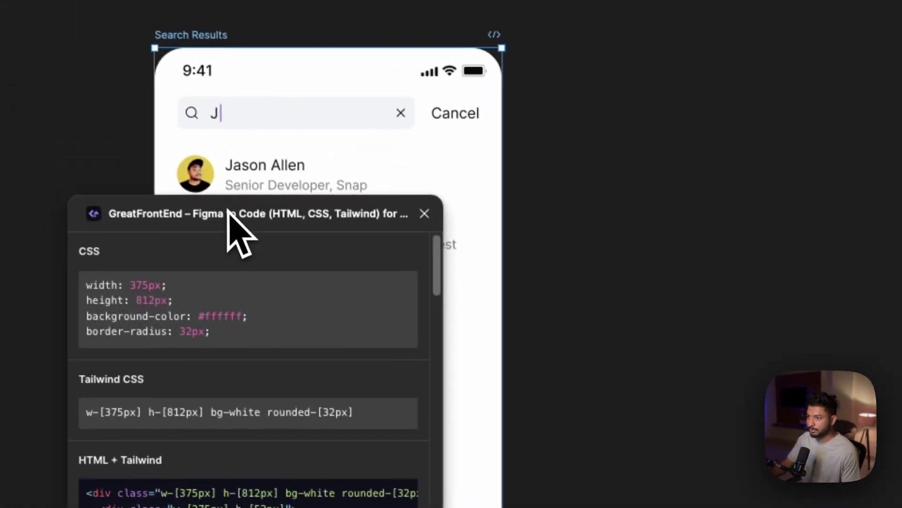
{"action": "left_click_drag", "start_coordinate": [157, 17], "coordinate": [517, 2]}
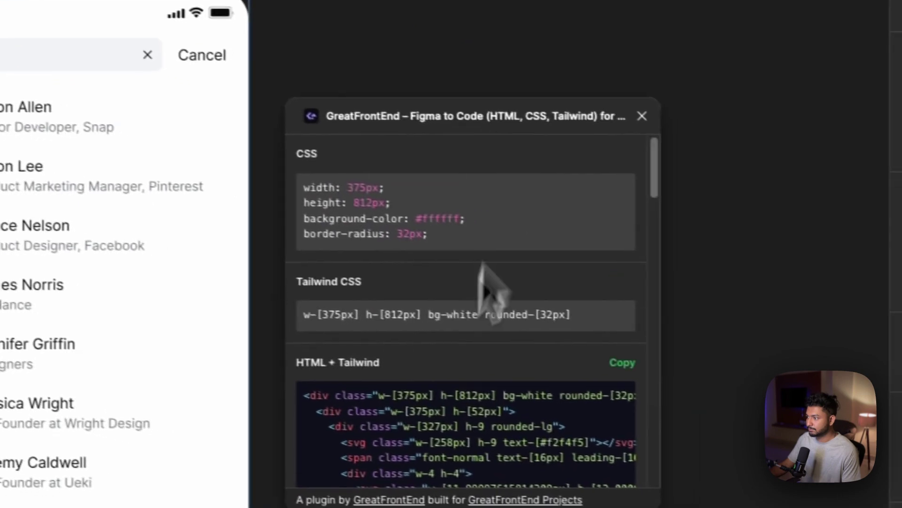
- Review the CSS and HTML + Tailwind output, copy the Tailwind CSS classes and close GreatFrontEnd
{"action": "scroll", "coordinate": [584, 469], "scroll_direction": "down", "scroll_amount": 10}
{"action": "scroll", "coordinate": [404, 400], "scroll_direction": "down", "scroll_amount": 5}
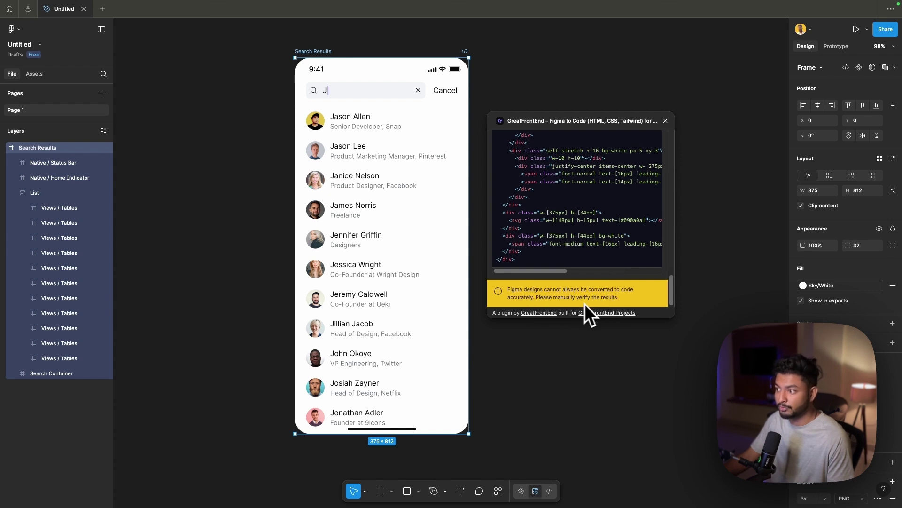
{"action": "scroll", "coordinate": [590, 273], "scroll_direction": "up", "scroll_amount": 15}
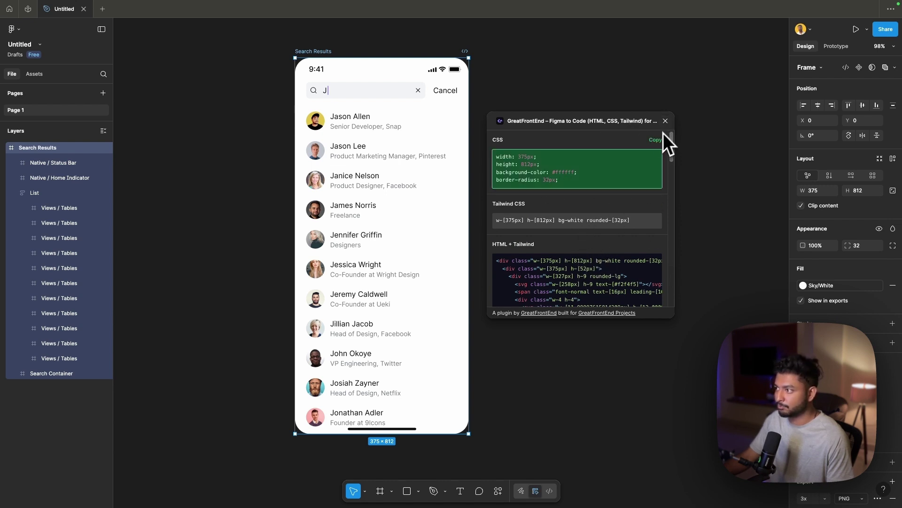
{"action": "left_click", "coordinate": [655, 199]}
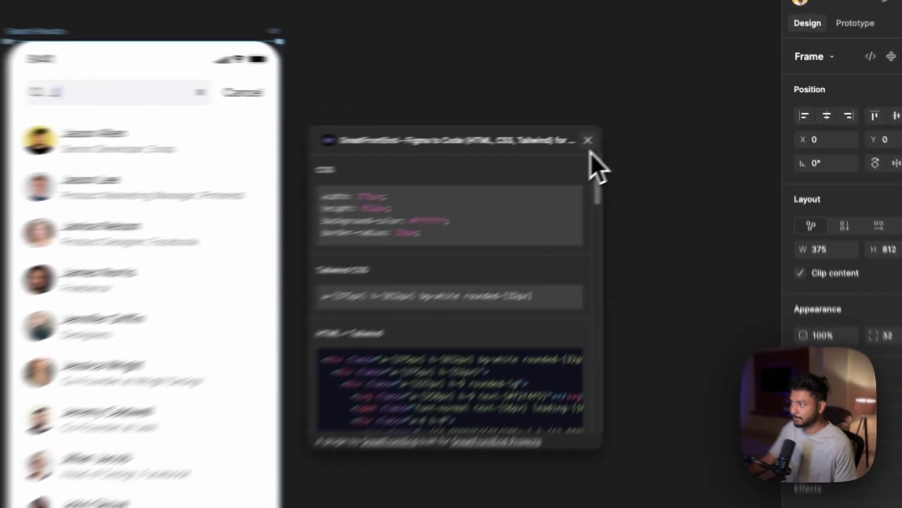
{"action": "left_click", "coordinate": [665, 121]}
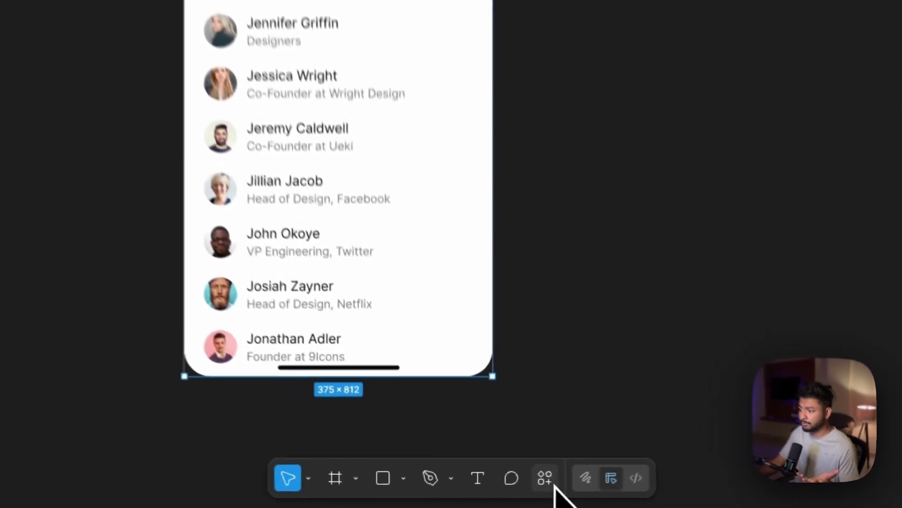
- Run the Figma to Elementor | UiChemy plugin and follow its link to get a UiChemy key in the browser
{"action": "left_click", "coordinate": [498, 491]}
{"action": "left_click", "coordinate": [408, 172]}
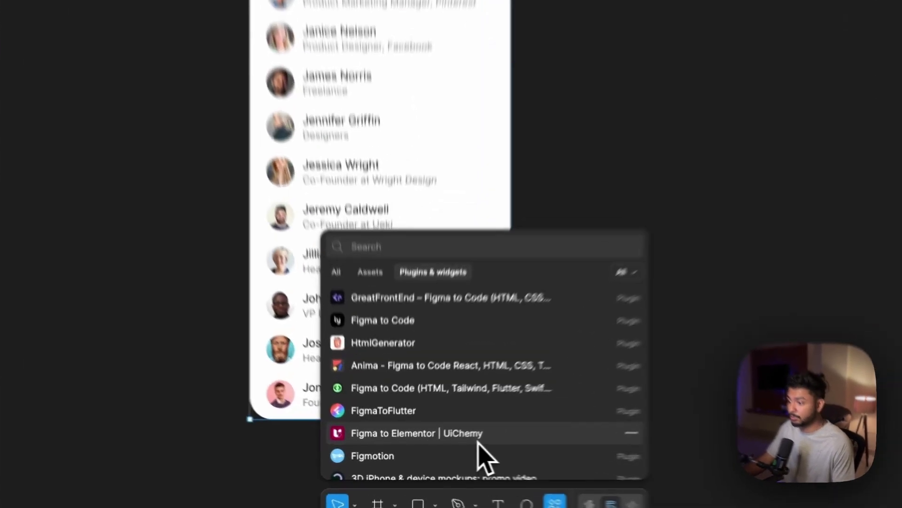
{"action": "left_click", "coordinate": [447, 449]}
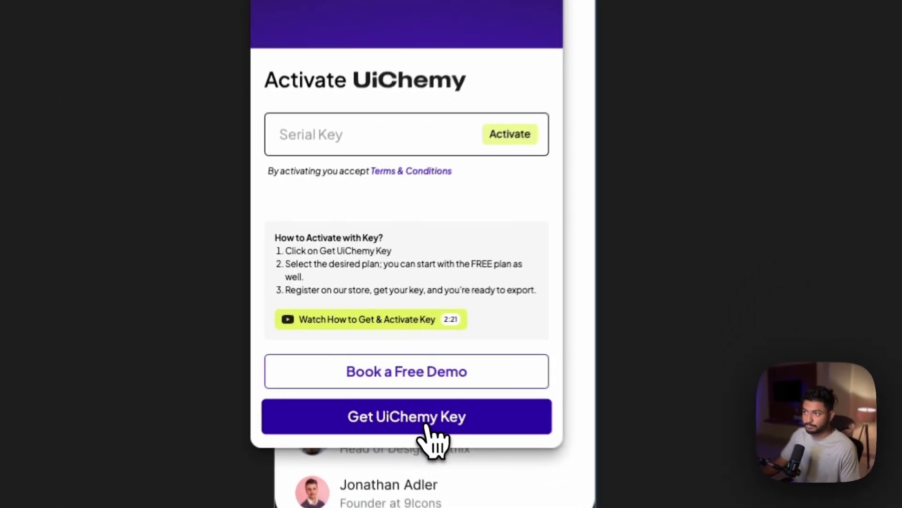
{"action": "left_click", "coordinate": [381, 387]}
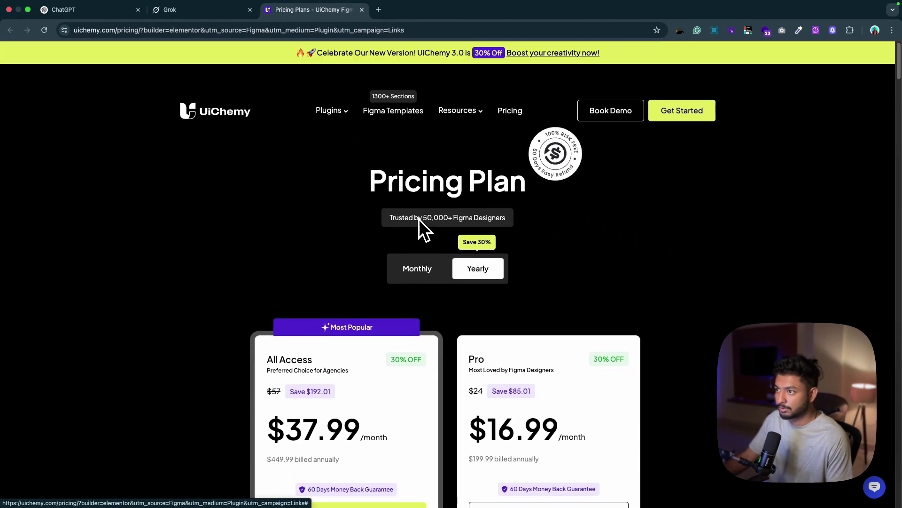
- Review the UiChemy pricing plans and start the Free plan with Elementor as the page builder
{"action": "scroll", "coordinate": [608, 227], "scroll_direction": "down", "scroll_amount": 12}
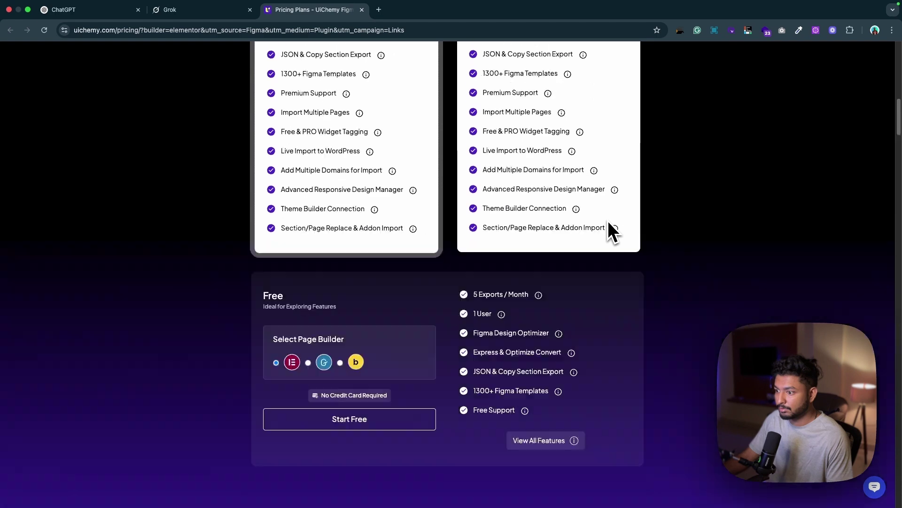
{"action": "scroll", "coordinate": [609, 223], "scroll_direction": "down", "scroll_amount": 4}
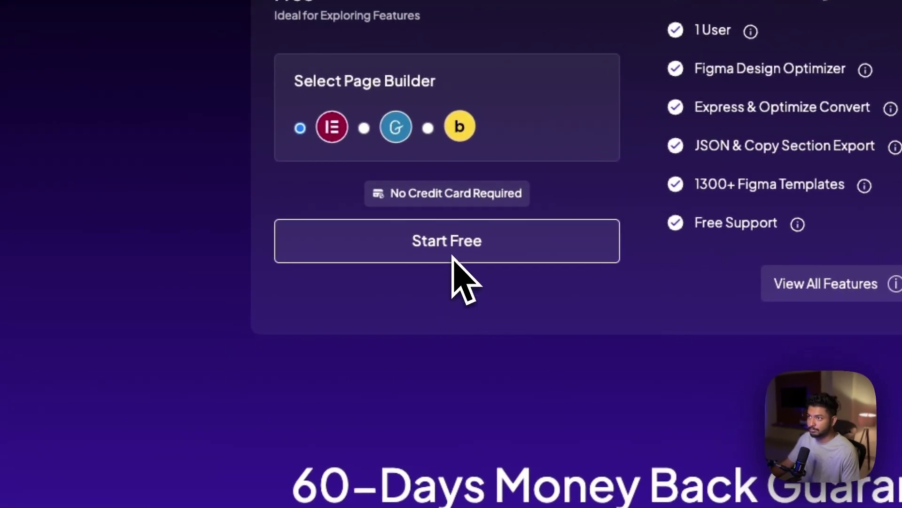
{"action": "left_click", "coordinate": [452, 256]}
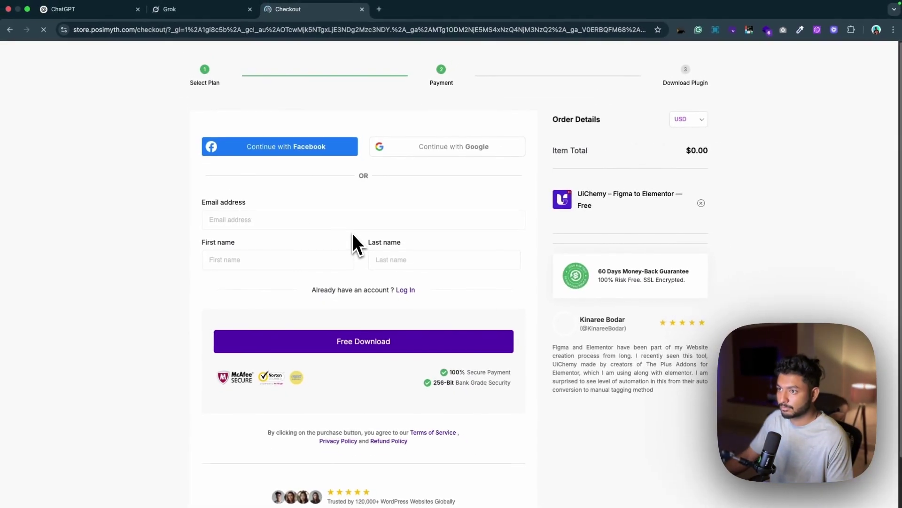
- Sign in to the checkout with the Google account and complete the free UiChemy – Figma to Elementor order
{"action": "left_click", "coordinate": [454, 162]}
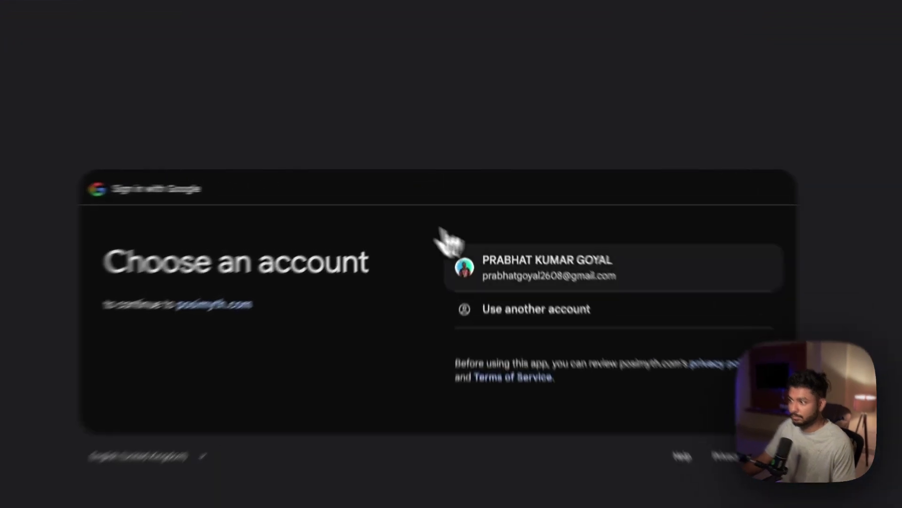
{"action": "left_click", "coordinate": [512, 235]}
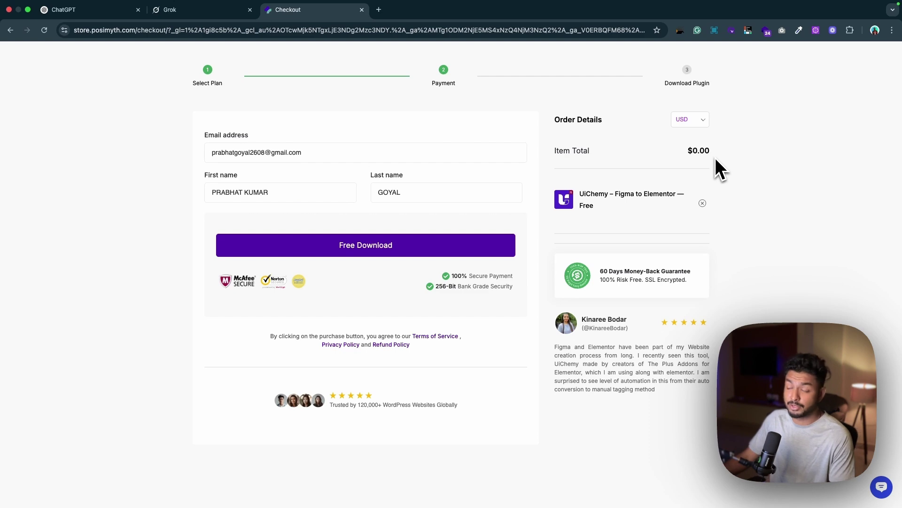
{"action": "left_click", "coordinate": [360, 246]}
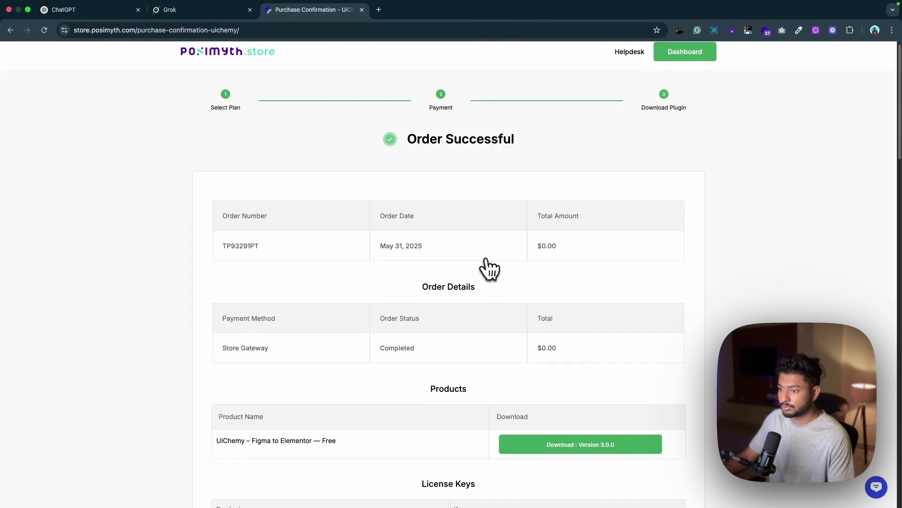
- Copy the licence key from the order confirmation and paste it into the Serial Key field of the UiChemy plugin in Figma
{"action": "scroll", "coordinate": [489, 268], "scroll_direction": "down", "scroll_amount": 3}
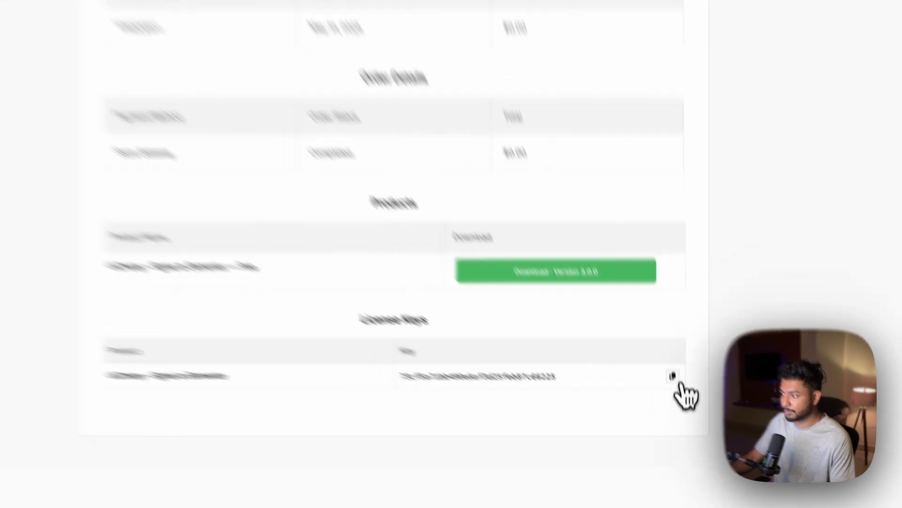
{"action": "left_click", "coordinate": [675, 400]}
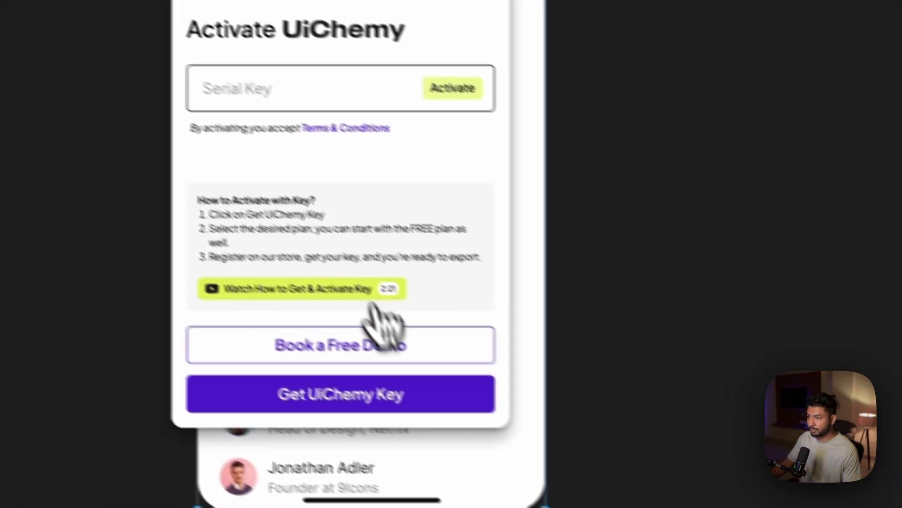
{"action": "left_click", "coordinate": [308, 88]}
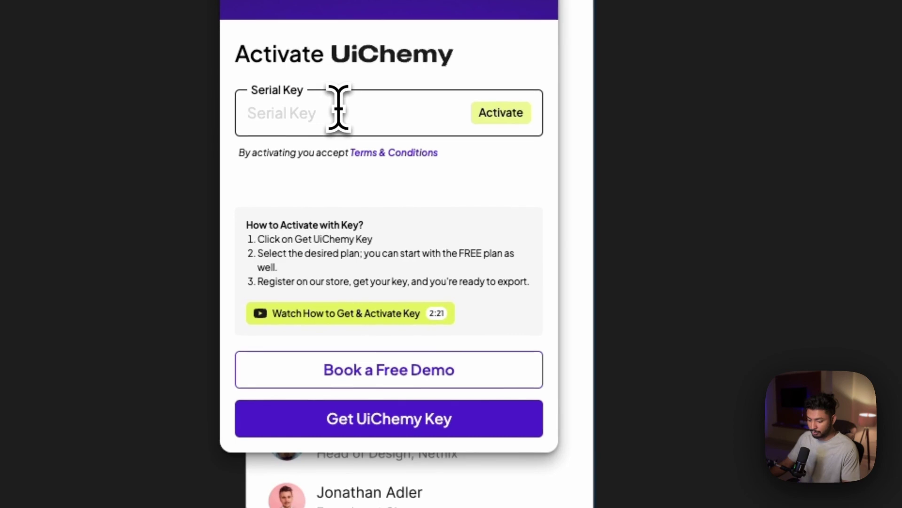
{"action": "key", "text": "ctrl+v"}
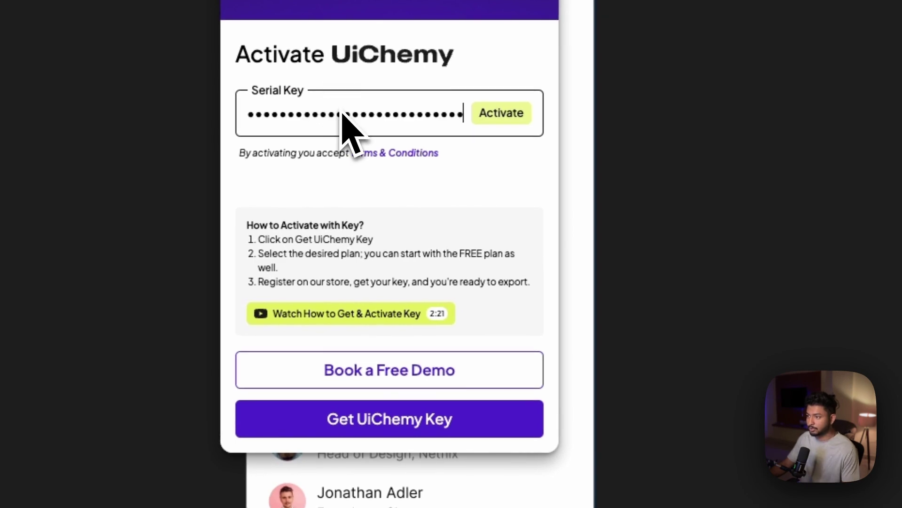
- Activate the UiChemy plugin with the entered serial key, then skip the guided demo and dismiss the announcement
{"action": "left_click", "coordinate": [502, 123]}
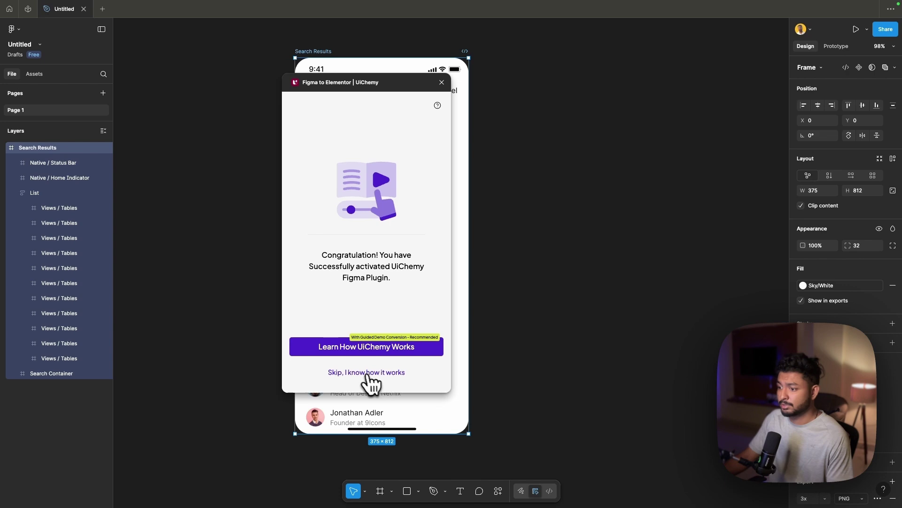
{"action": "left_click", "coordinate": [371, 422]}
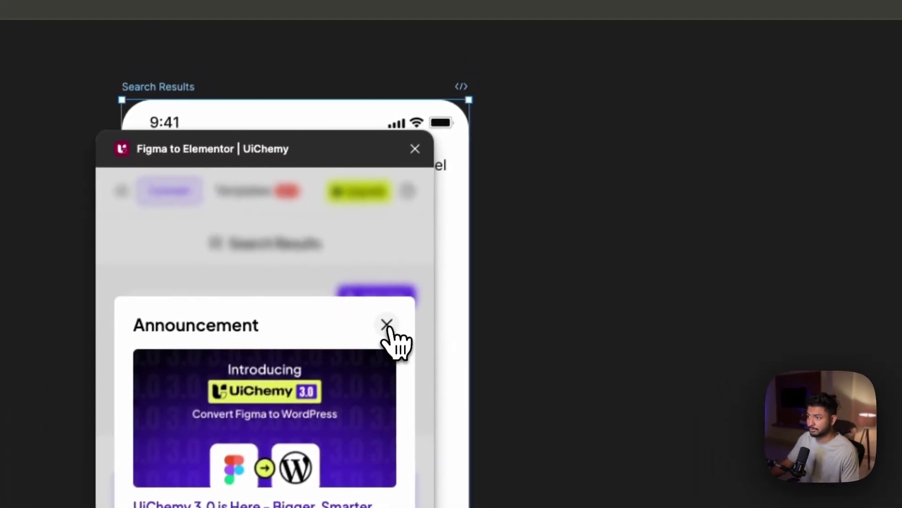
{"action": "left_click", "coordinate": [410, 268]}
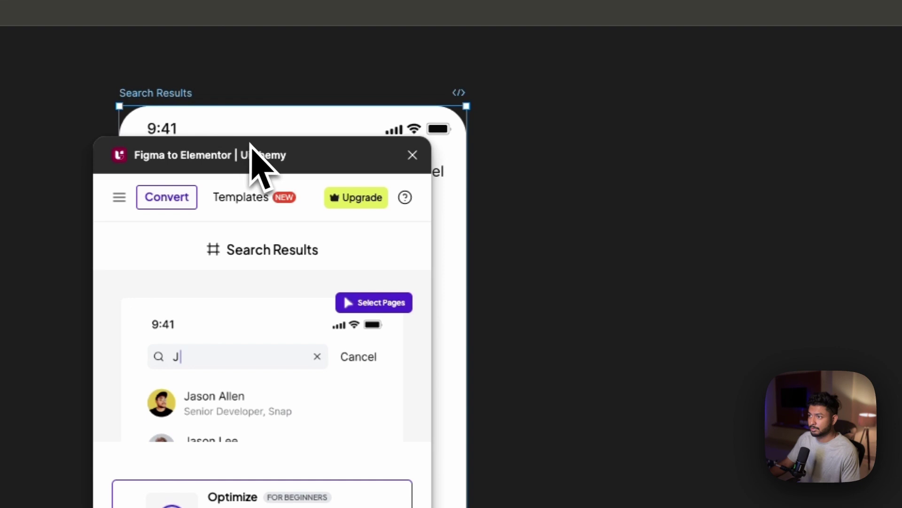
- Move the UiChemy window clear of the Search Results frame and start processing the frame in Optimize mode
{"action": "left_click_drag", "start_coordinate": [252, 149], "coordinate": [790, 157]}
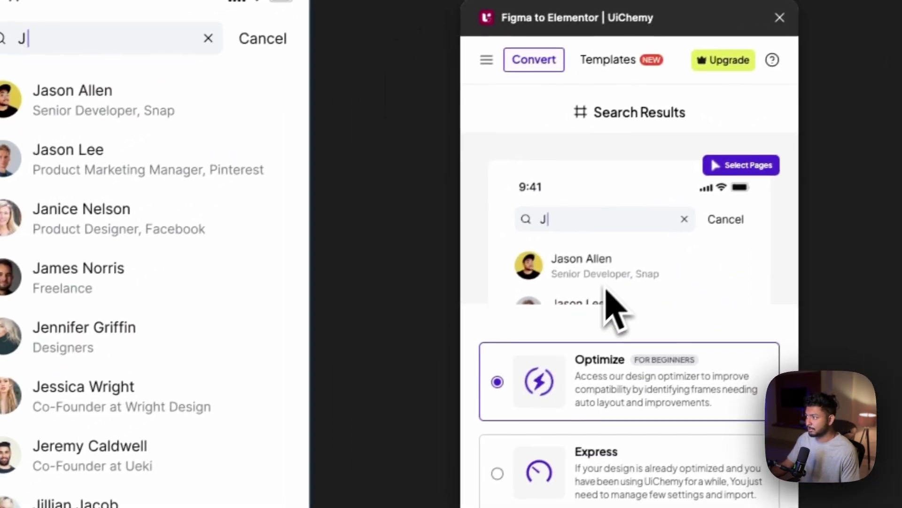
{"action": "scroll", "coordinate": [512, 359], "scroll_direction": "down", "scroll_amount": 5}
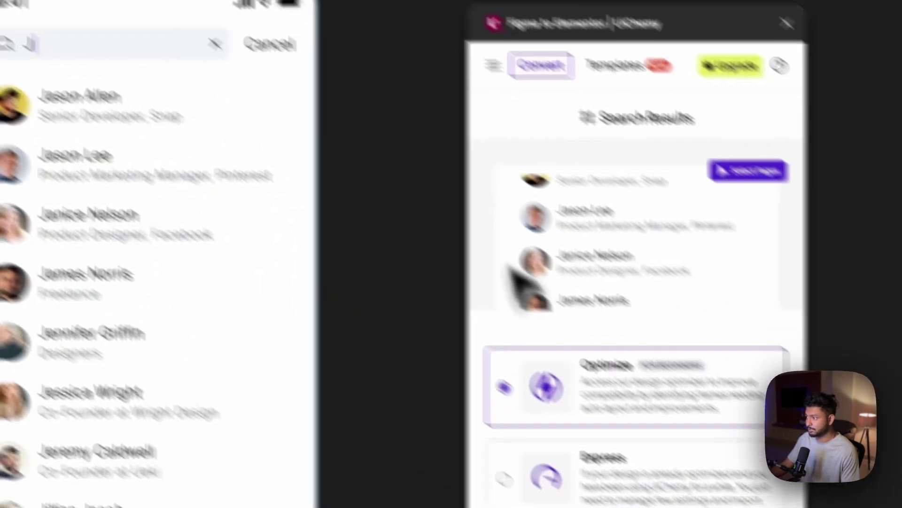
{"action": "scroll", "coordinate": [587, 235], "scroll_direction": "up", "scroll_amount": 2}
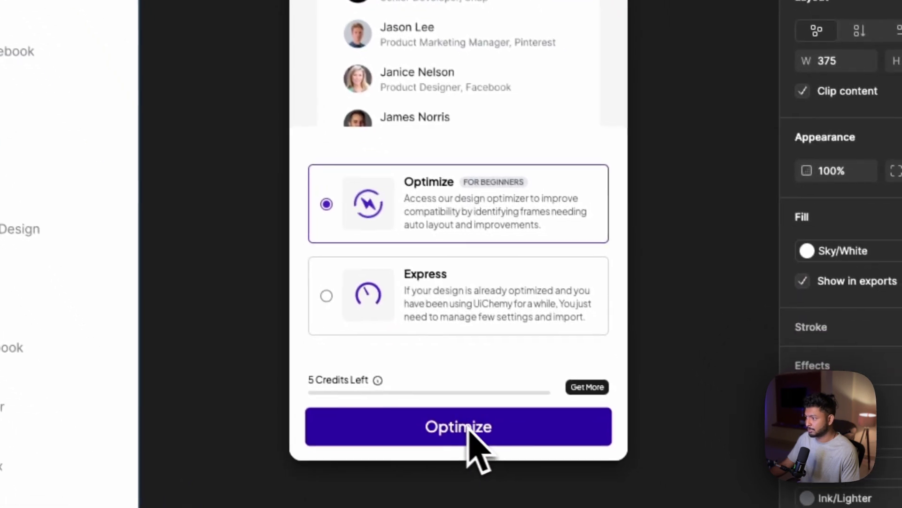
{"action": "left_click", "coordinate": [439, 415]}
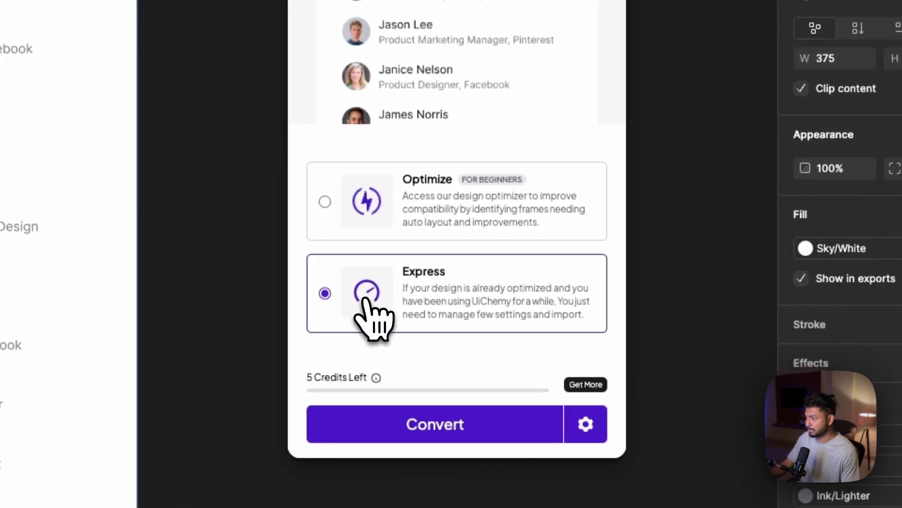
{"action": "left_click", "coordinate": [388, 207]}
{"action": "left_click", "coordinate": [483, 430]}
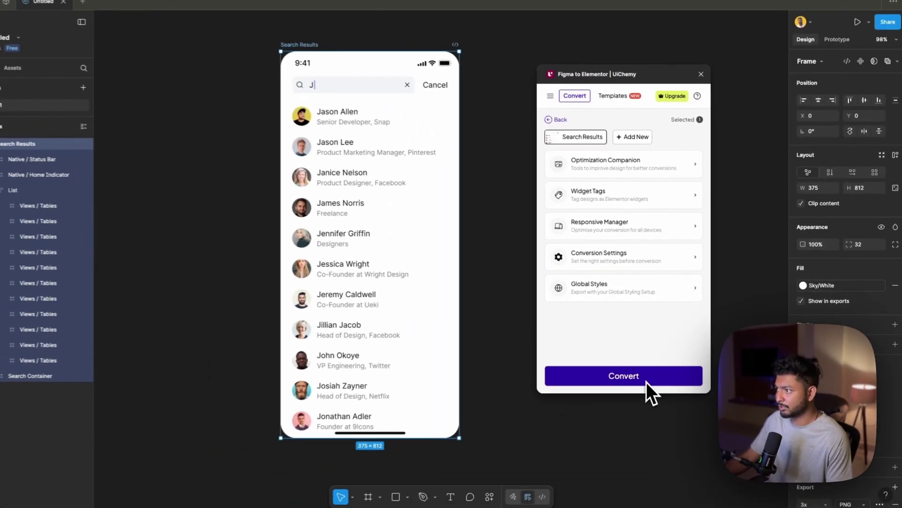
- Convert the Search Results frame to Elementor and copy the converted design to the clipboard
{"action": "left_click", "coordinate": [629, 373]}
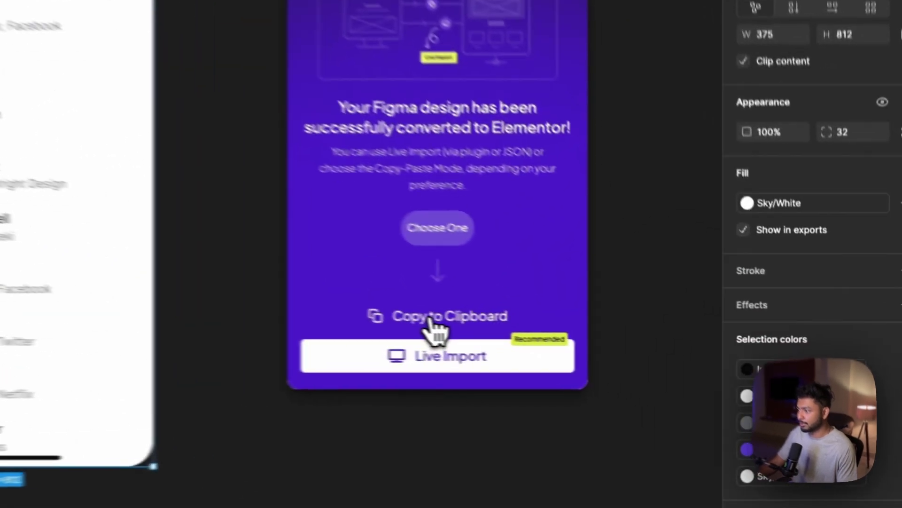
{"action": "left_click", "coordinate": [625, 350]}
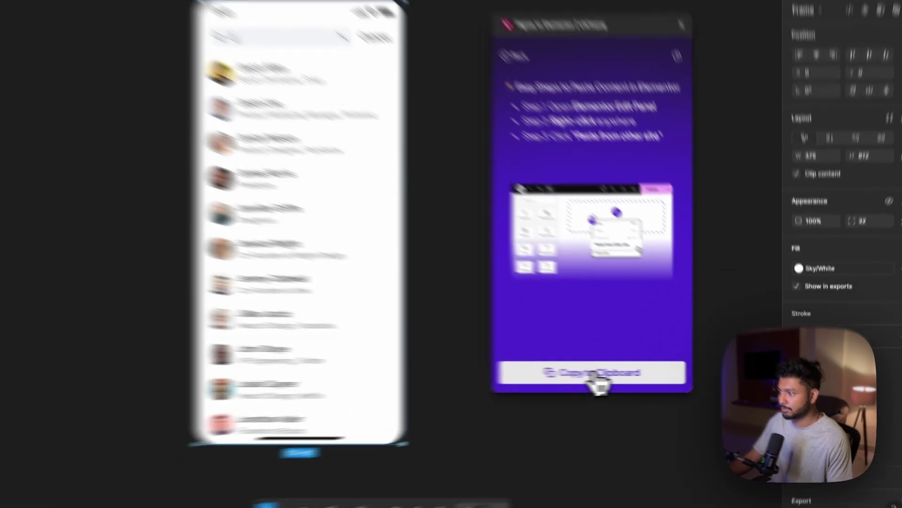
{"action": "left_click", "coordinate": [634, 374]}
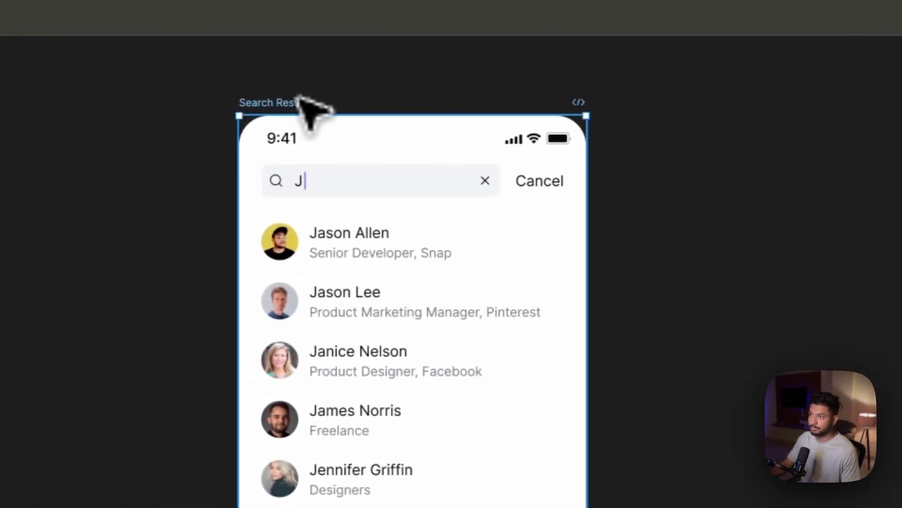
- Copy the Search Results frame as CSS code
{"action": "right_click", "coordinate": [305, 102]}
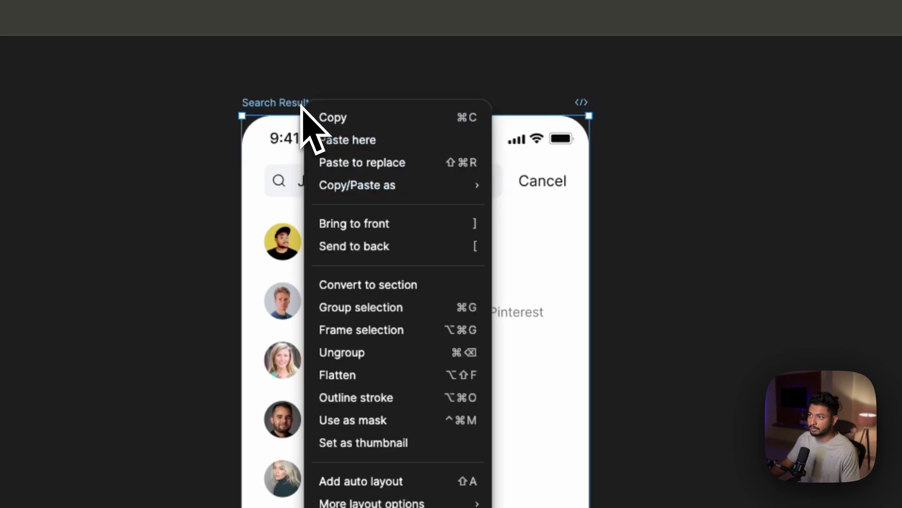
{"action": "mouse_move", "coordinate": [359, 188]}
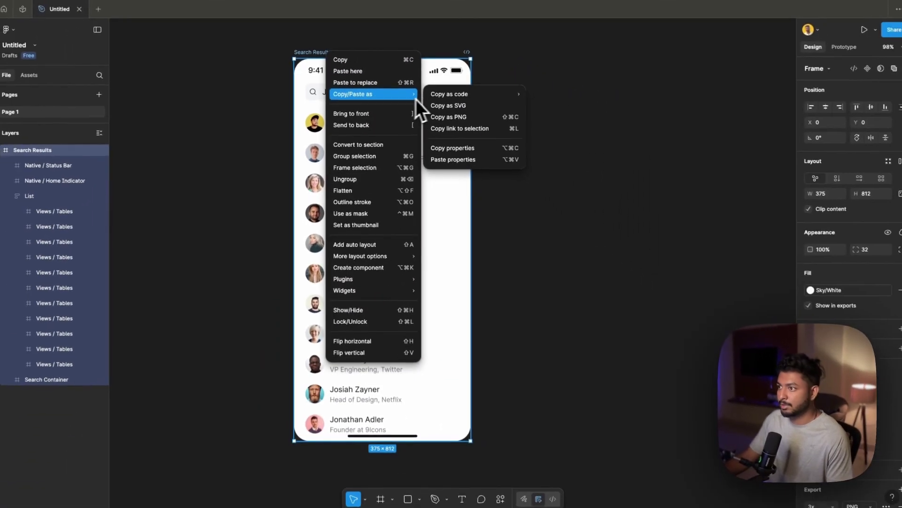
{"action": "mouse_move", "coordinate": [444, 95]}
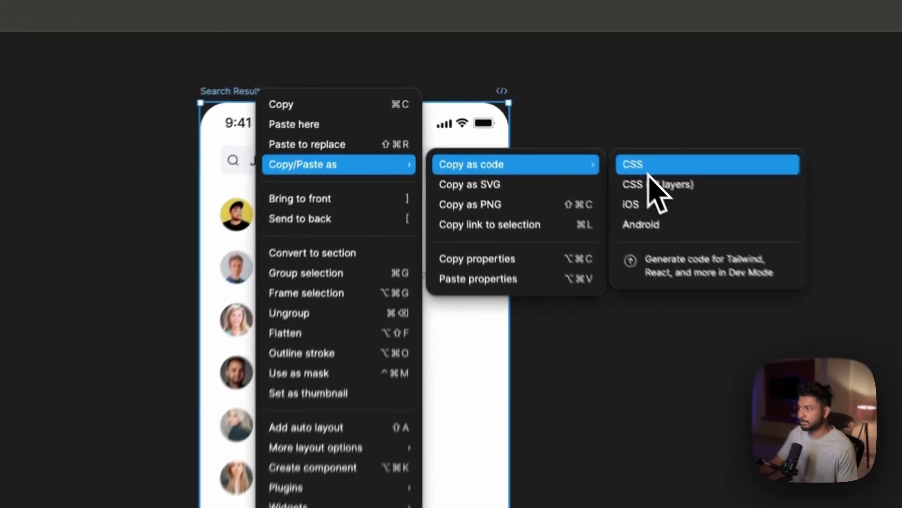
{"action": "left_click", "coordinate": [546, 98]}
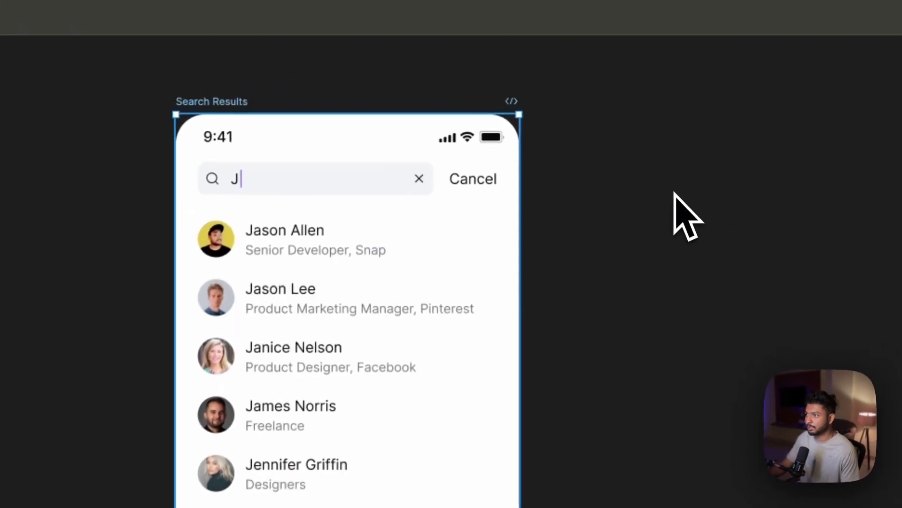
- Look at the Copy/Paste as options for the Search Results frame, including copying it as code
{"action": "right_click", "coordinate": [229, 98]}
{"action": "mouse_move", "coordinate": [287, 180]}
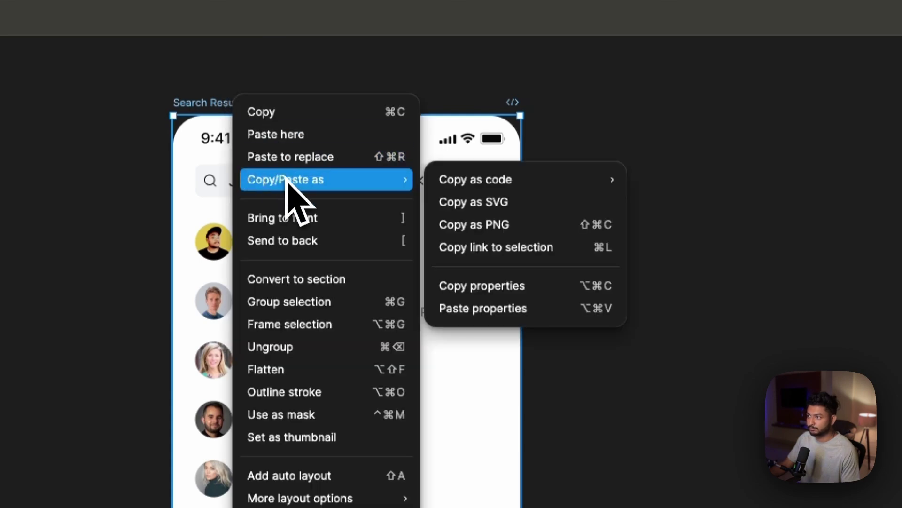
{"action": "mouse_move", "coordinate": [489, 188]}
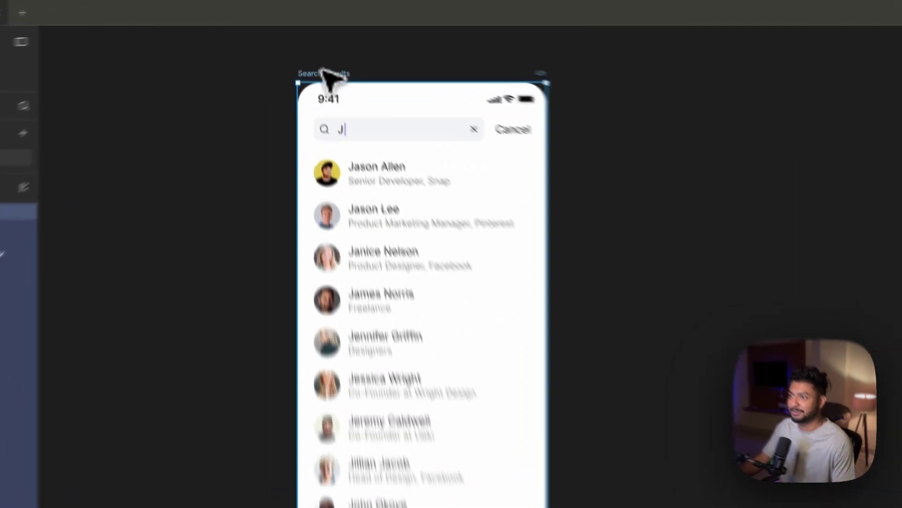
- Copy the Search Results frame to the clipboard as a PNG image
{"action": "right_click", "coordinate": [327, 72]}
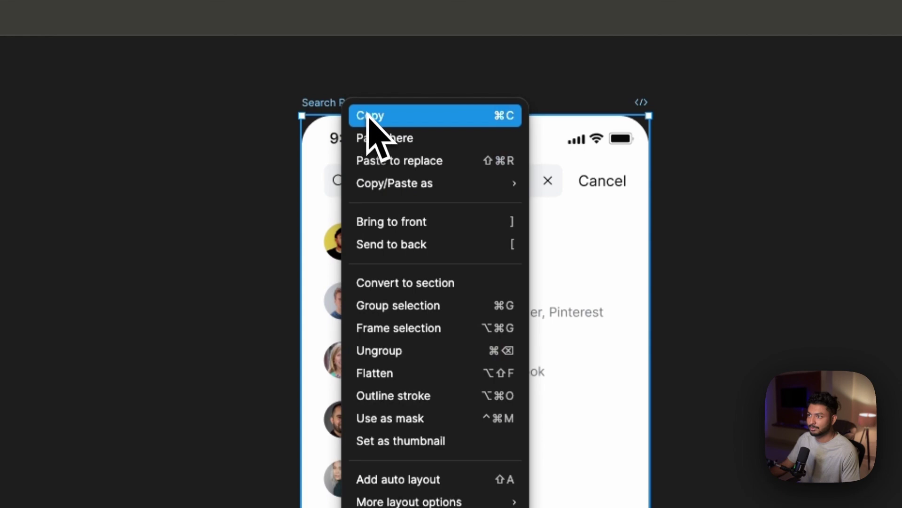
{"action": "mouse_move", "coordinate": [380, 185]}
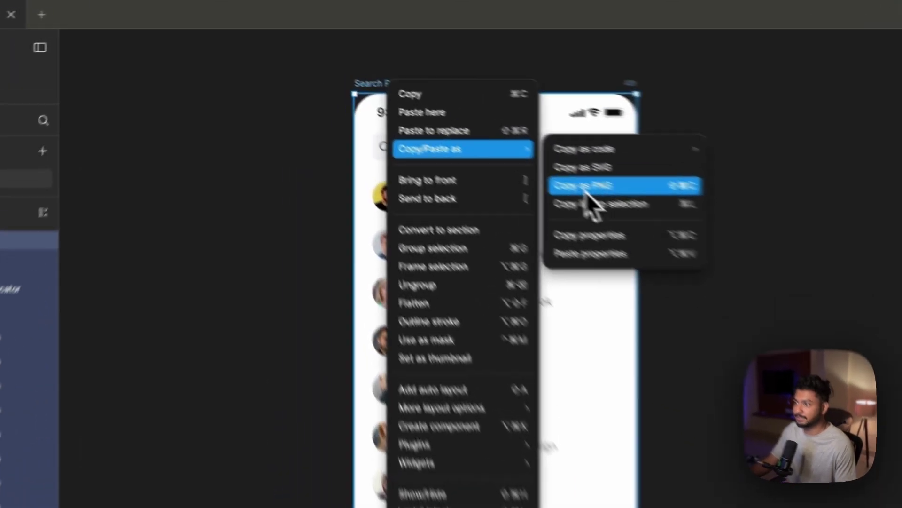
{"action": "left_click", "coordinate": [431, 118]}
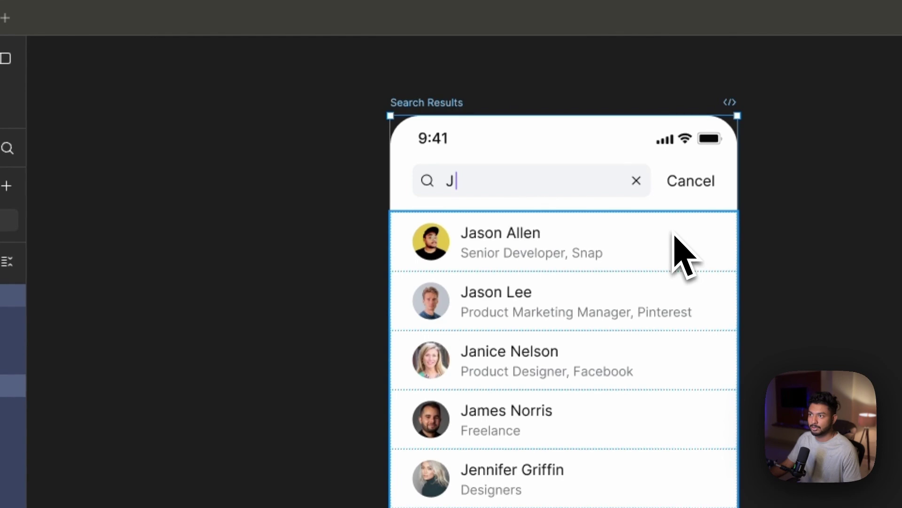
- Switch to Grok in the browser and paste the copied Search Results image into the prompt
{"action": "scroll", "coordinate": [675, 235], "scroll_direction": "left", "scroll_amount": 10}
{"action": "key", "text": "ctrl+Left"}
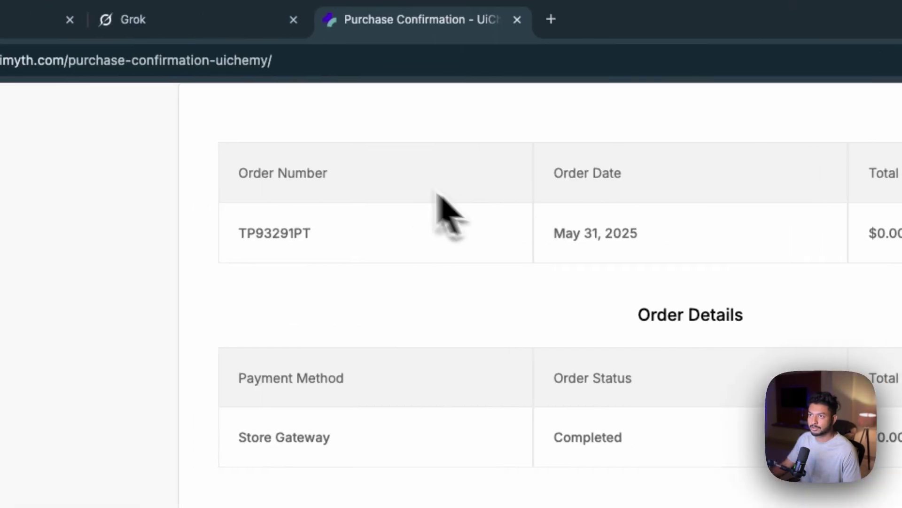
{"action": "left_click", "coordinate": [43, 20]}
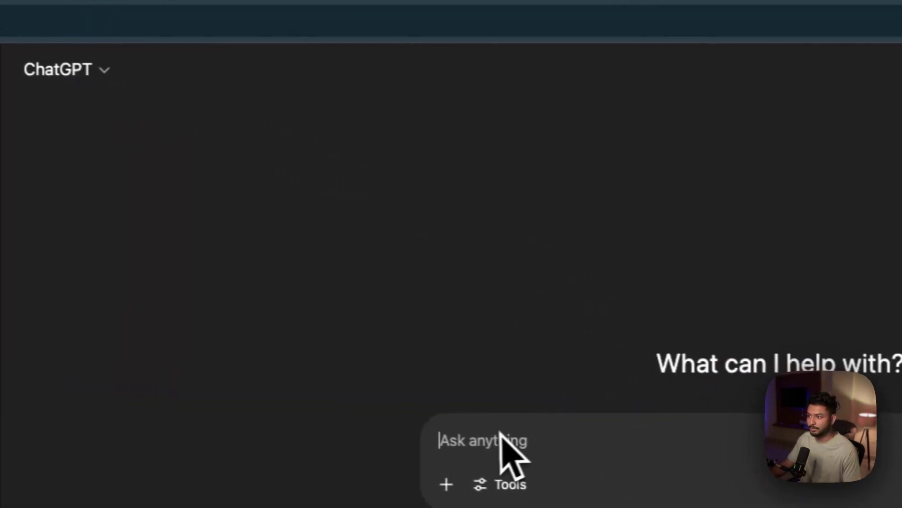
{"action": "left_click", "coordinate": [328, 24]}
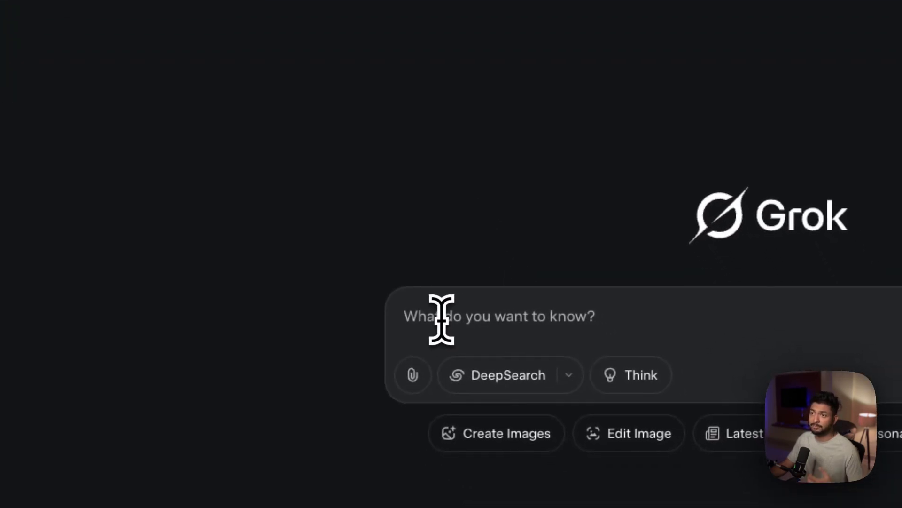
{"action": "left_click", "coordinate": [442, 319]}
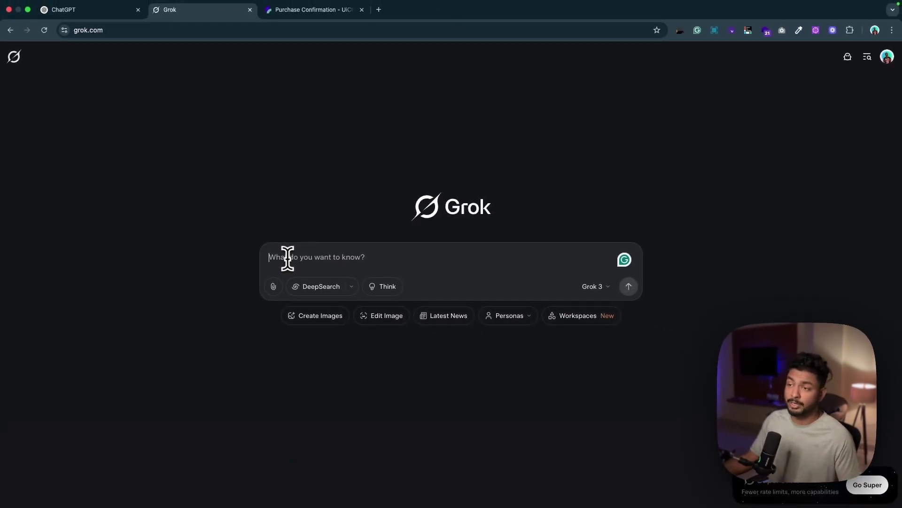
{"action": "key", "text": "super+v"}
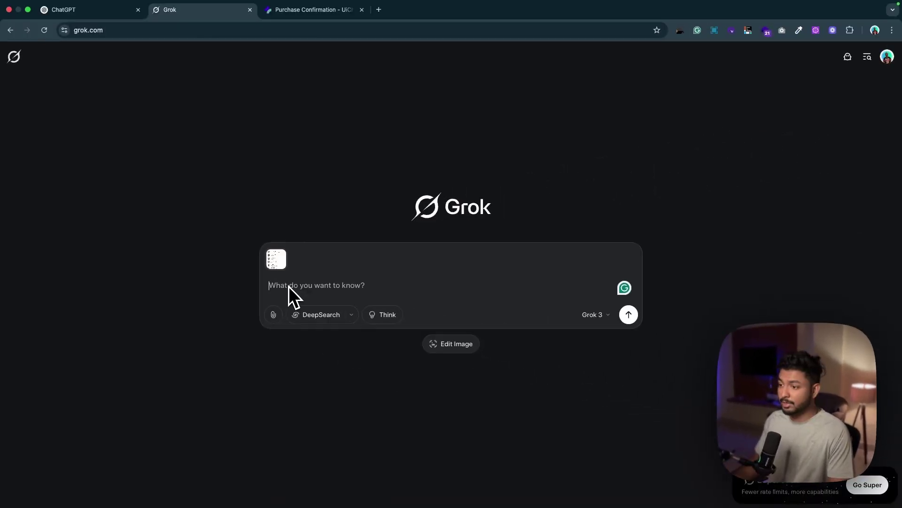
- Send the prompt "Give me code for flutter with the design I provided. Structure it in a component manner."
{"action": "type", "text": "Give"}
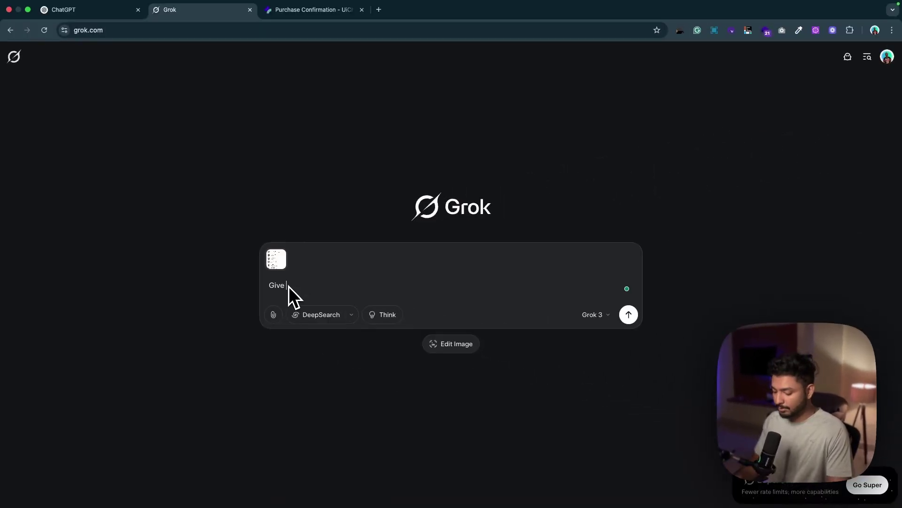
{"action": "type", "text": " me code for "}
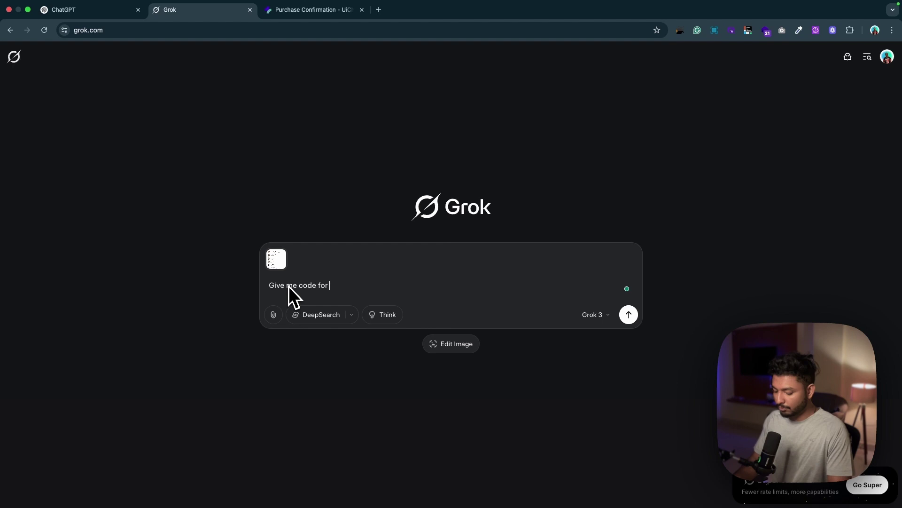
{"action": "type", "text": "flutter"}
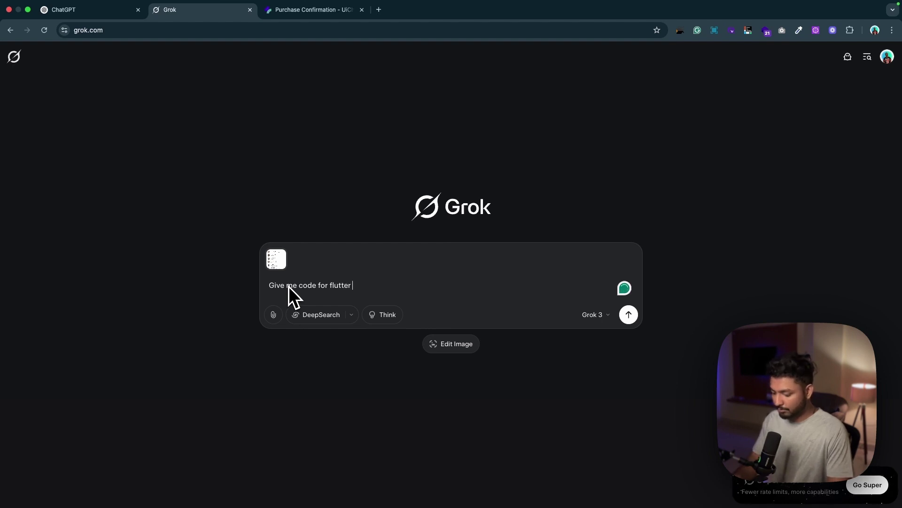
{"action": "type", "text": " with t"}
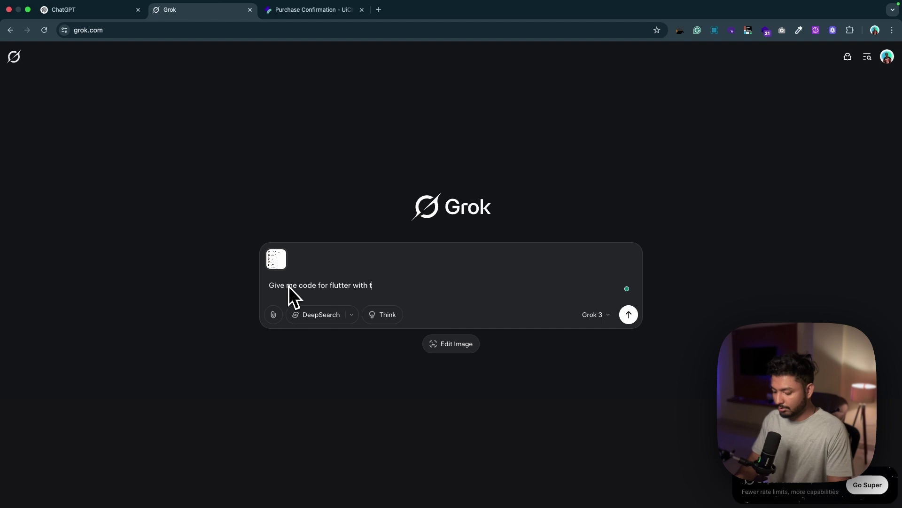
{"action": "type", "text": "he design"}
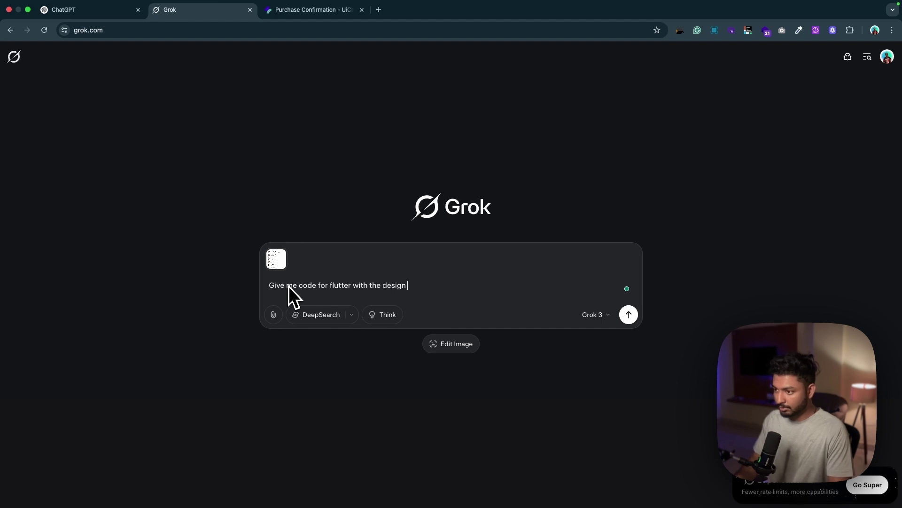
{"action": "type", "text": " I "}
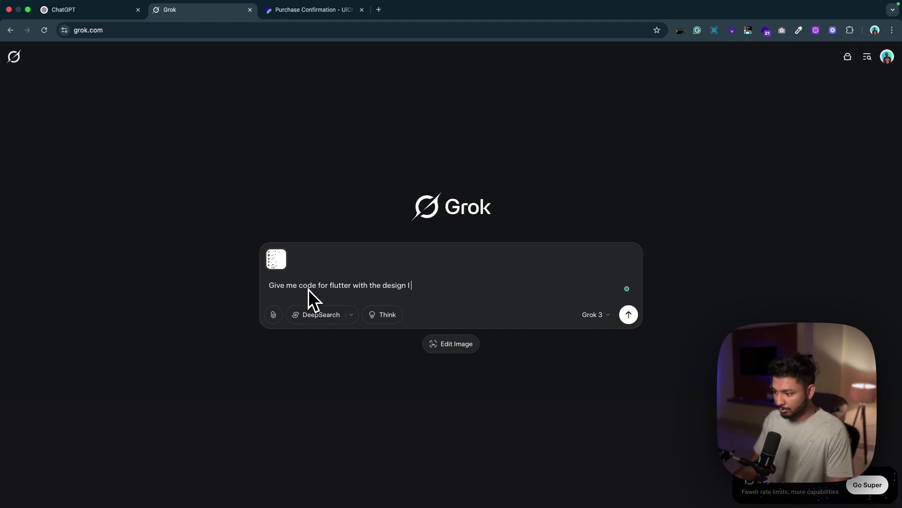
{"action": "type", "text": "provided. Structure it in a component manner."}
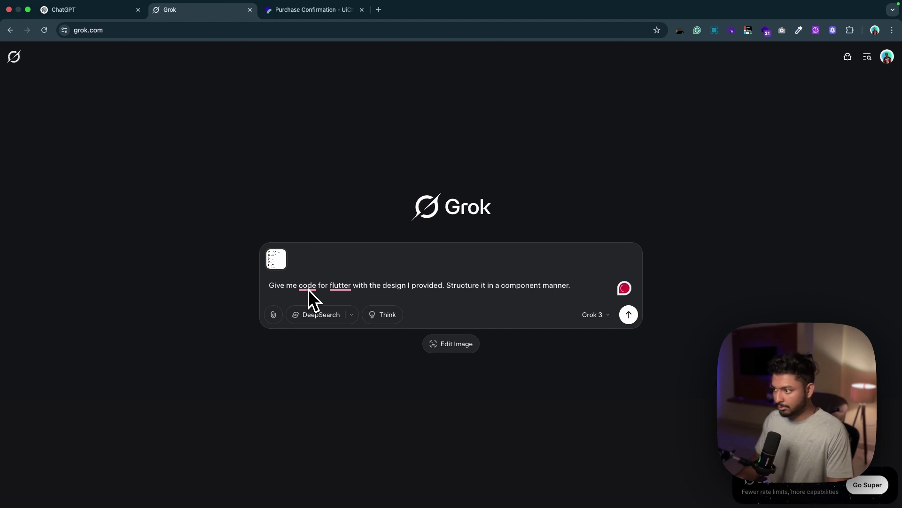
{"action": "key", "text": "Return"}
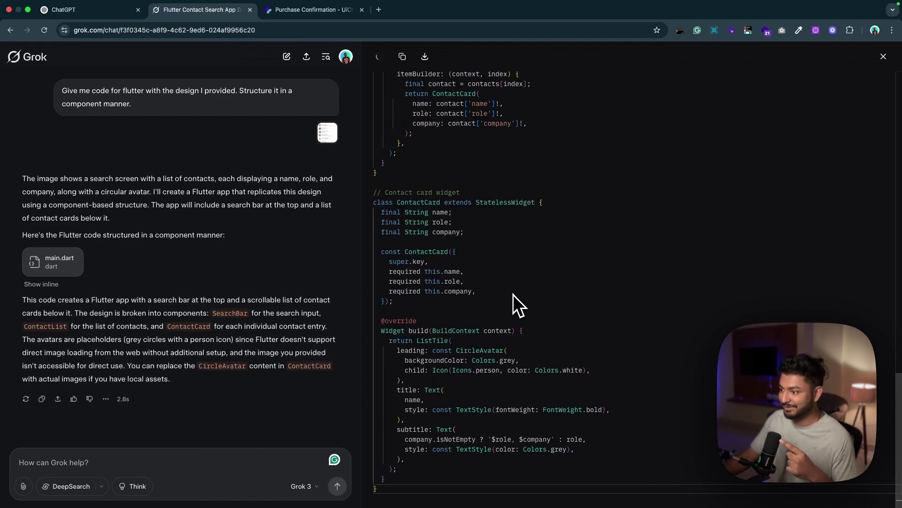
- Look through the widget classes of the generated Flutter code in main.dart
{"action": "scroll", "coordinate": [513, 294], "scroll_direction": "up", "scroll_amount": 10}
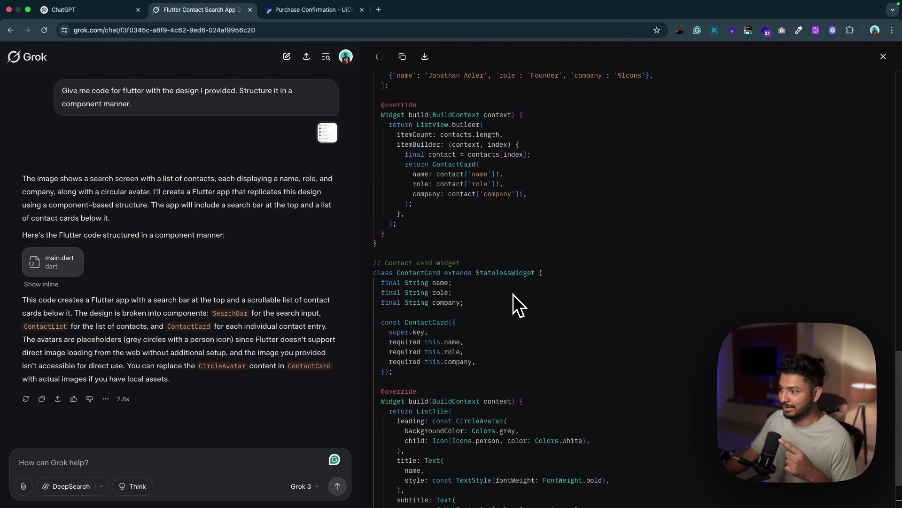
{"action": "scroll", "coordinate": [512, 294], "scroll_direction": "up", "scroll_amount": 7}
{"action": "scroll", "coordinate": [512, 294], "scroll_direction": "down", "scroll_amount": 8}
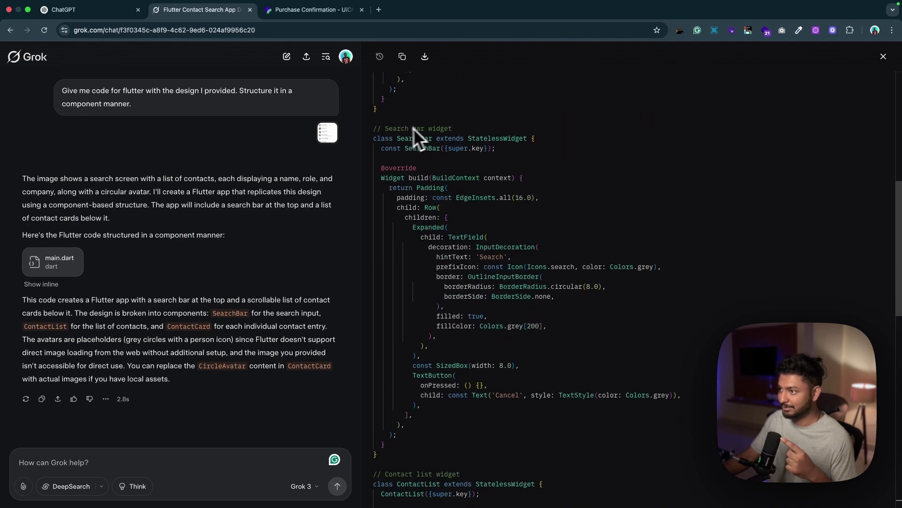
- Review the ContactList, ContactCard and main screen components in the generated code, and highlight the word "flutter" in the sent prompt
{"action": "scroll", "coordinate": [430, 309], "scroll_direction": "down", "scroll_amount": 10}
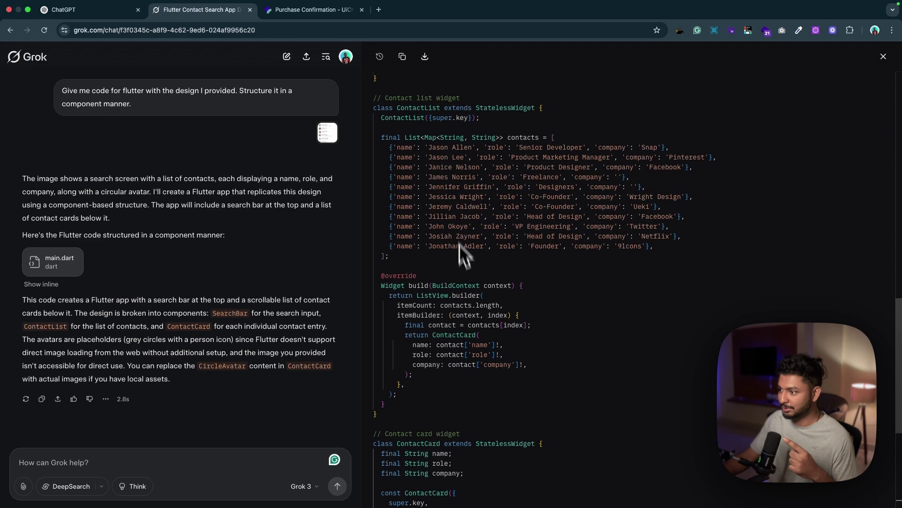
{"action": "scroll", "coordinate": [439, 303], "scroll_direction": "down", "scroll_amount": 6}
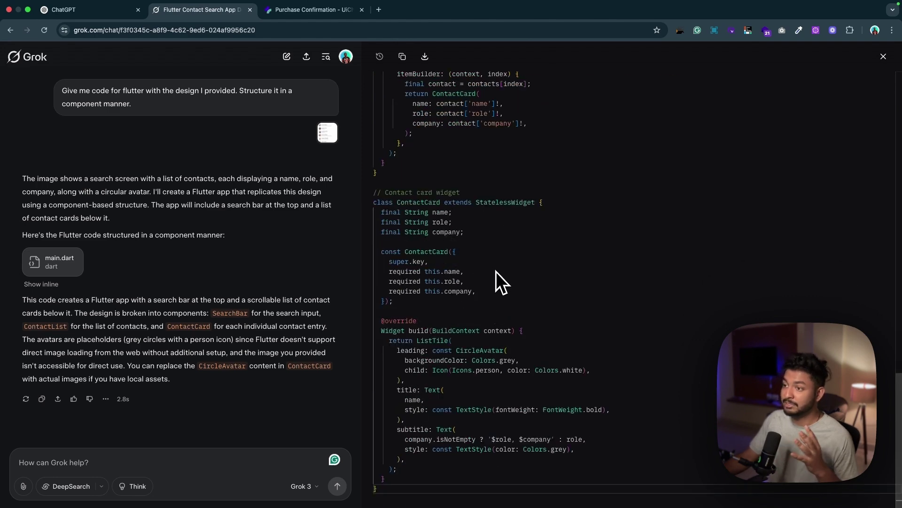
{"action": "scroll", "coordinate": [495, 272], "scroll_direction": "up", "scroll_amount": 20}
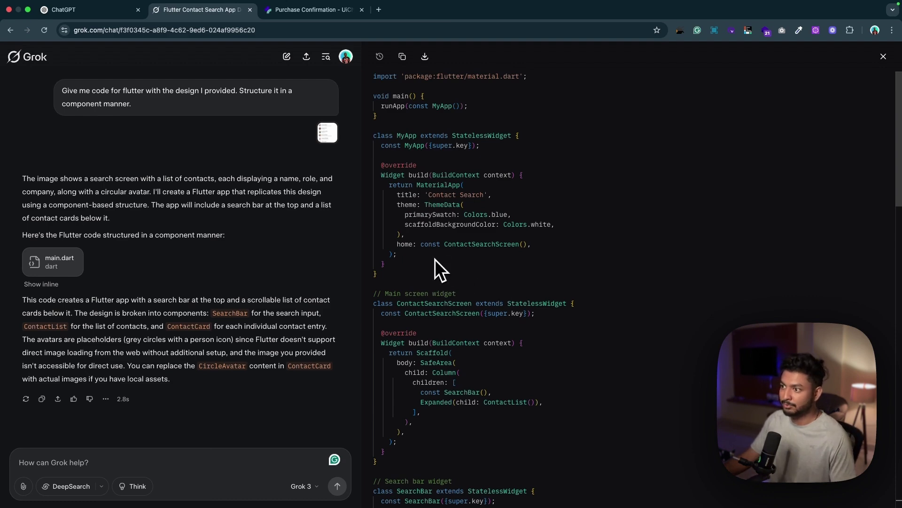
{"action": "scroll", "coordinate": [484, 374], "scroll_direction": "down", "scroll_amount": 5}
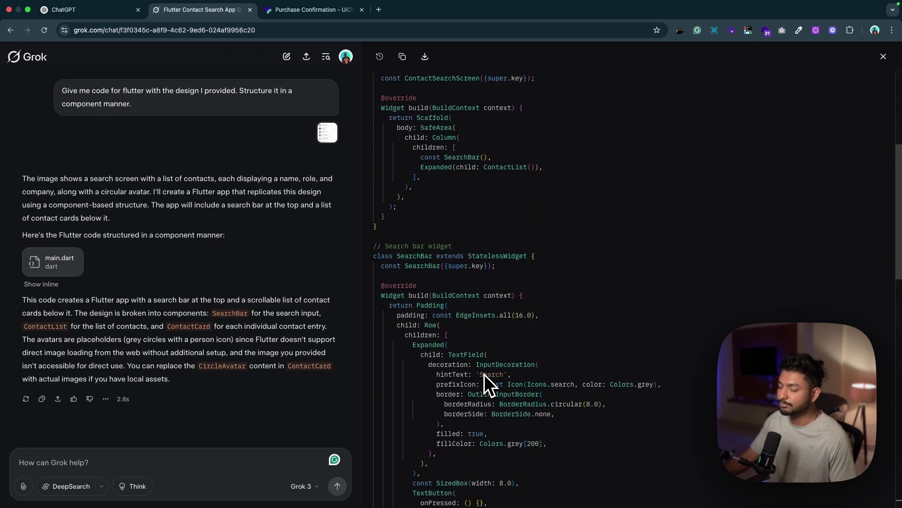
{"action": "scroll", "coordinate": [484, 374], "scroll_direction": "up", "scroll_amount": 5}
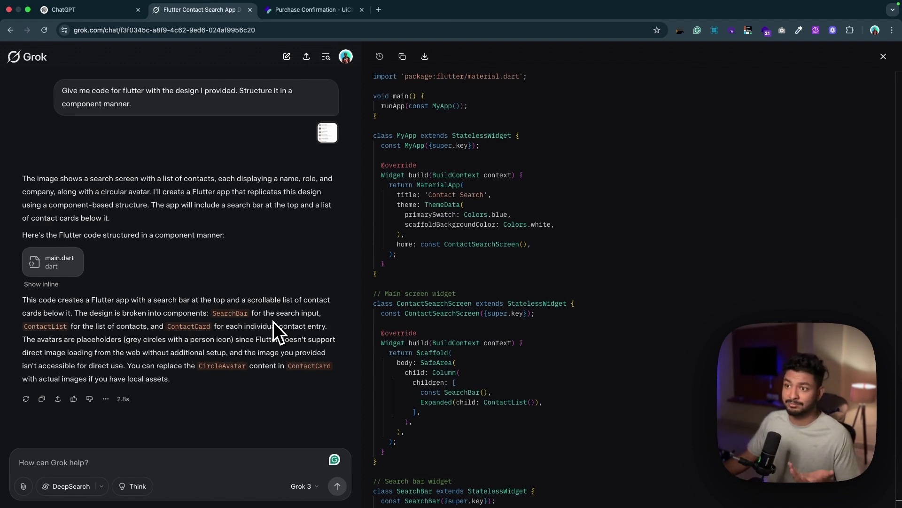
{"action": "double_click", "coordinate": [134, 91]}
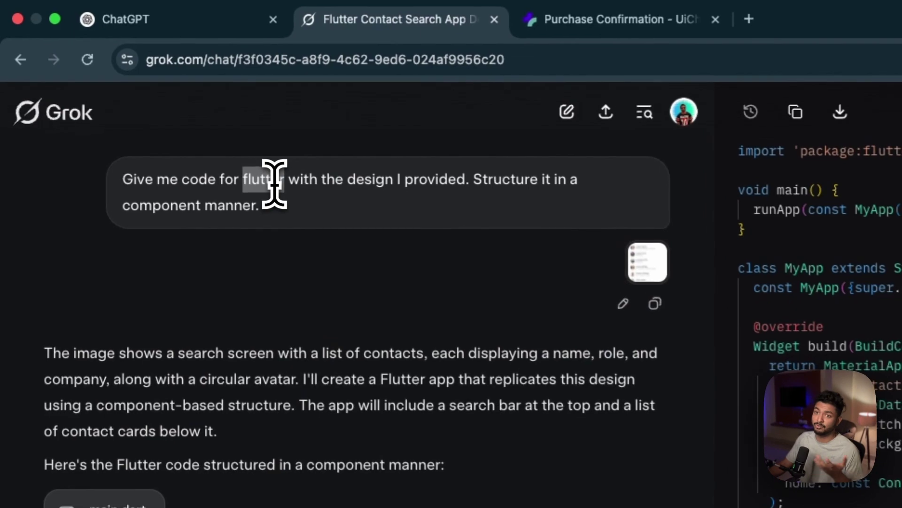